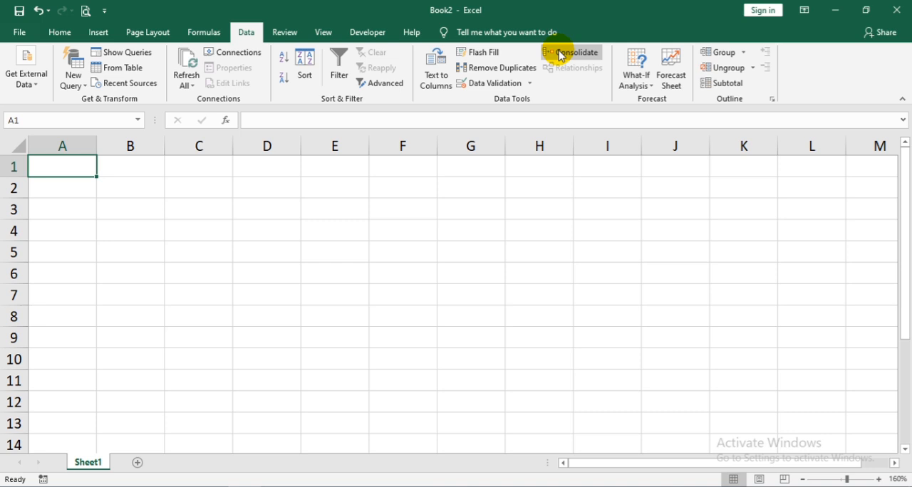
- Enter the column headers Items in cell A1 and Price in cell B1
{"action": "type", "text": "I"}
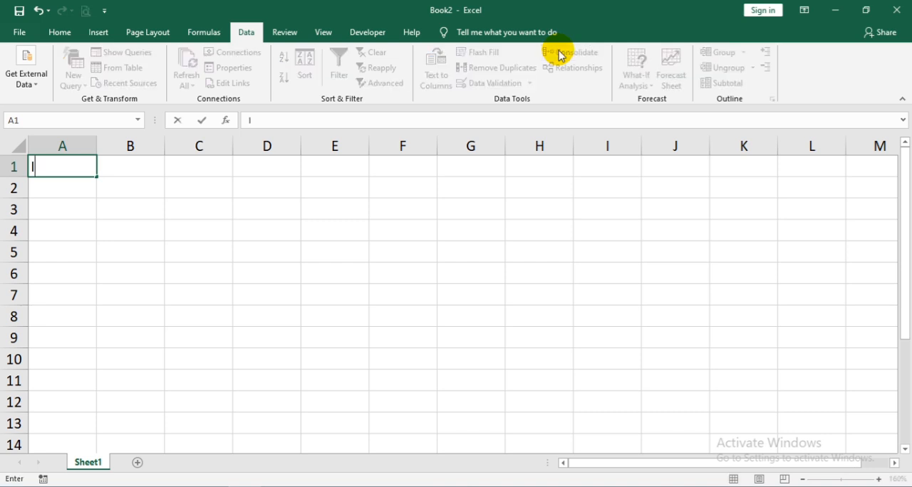
{"action": "type", "text": "tems"}
{"action": "key", "text": "Tab"}
{"action": "type", "text": "pl"}
{"action": "key", "text": "BackSpace"}
{"action": "type", "text": "Price"}
{"action": "key", "text": "Return"}
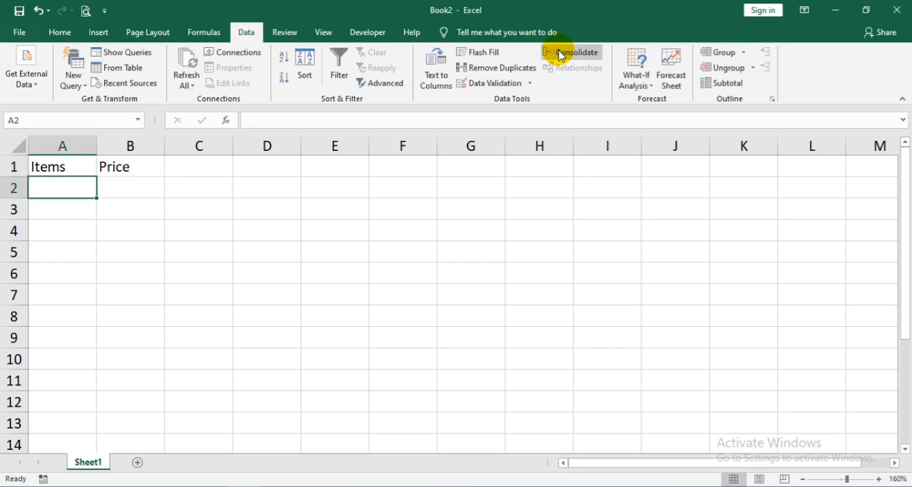
- List computer, mouse and keyboard as the first three items in cells A2 to A4
{"action": "key", "text": "BackSpace"}
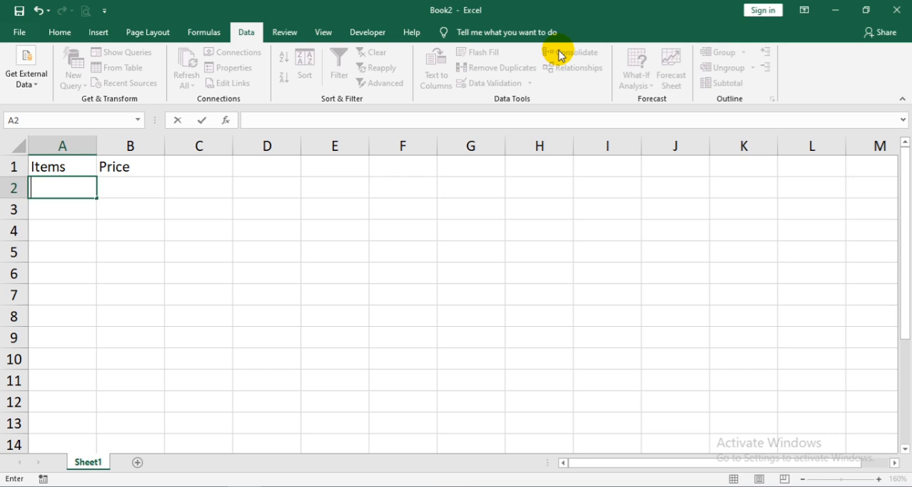
{"action": "type", "text": "compye"}
{"action": "key", "text": "BackSpace"}
{"action": "key", "text": "BackSpace"}
{"action": "type", "text": "jter"}
{"action": "key", "text": "BackSpace"}
{"action": "key", "text": "BackSpace"}
{"action": "key", "text": "BackSpace"}
{"action": "type", "text": "uter"}
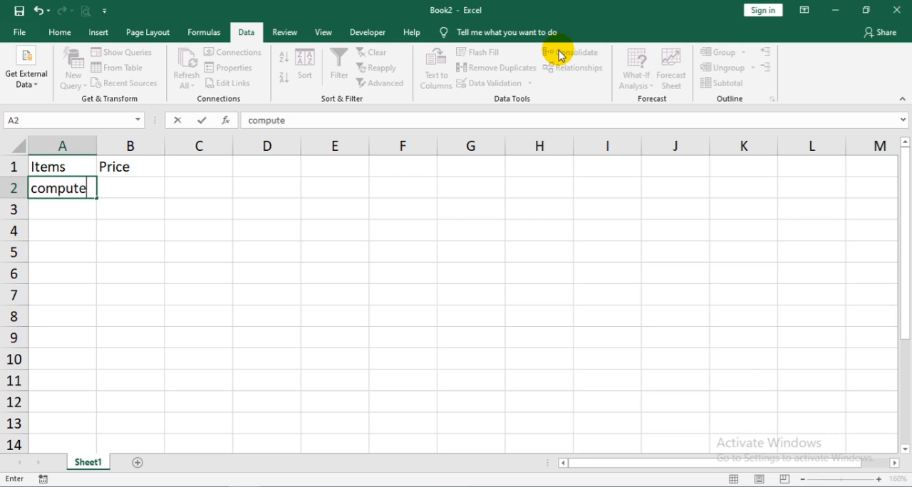
{"action": "key", "text": "Return"}
{"action": "type", "text": "mouse"}
{"action": "key", "text": "Return"}
{"action": "type", "text": "ke"}
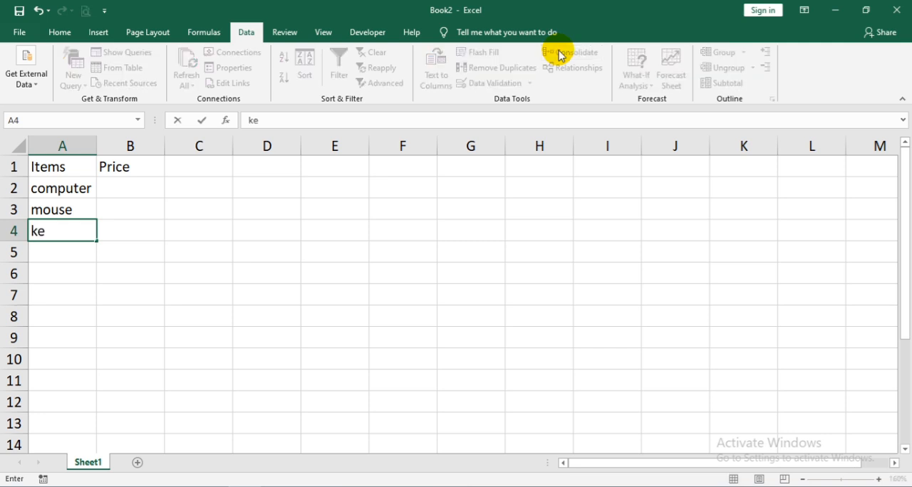
{"action": "type", "text": "yboard"}
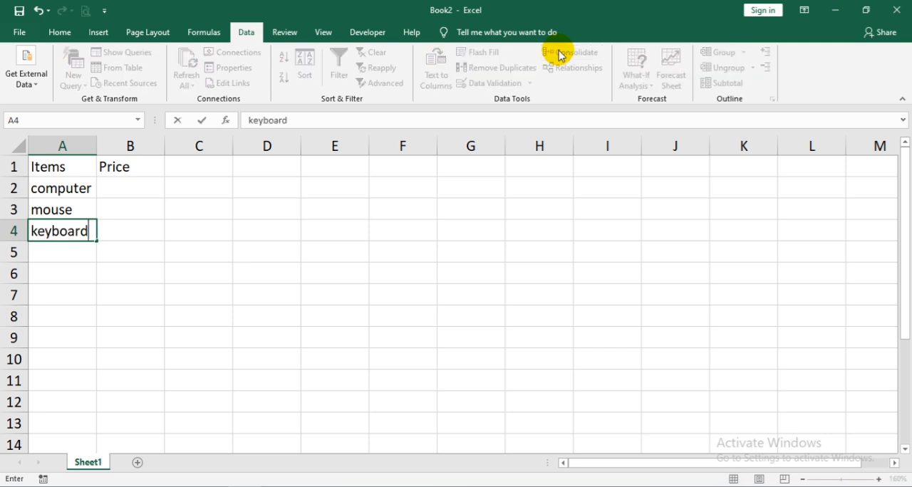
{"action": "key", "text": "Return"}
- Add speaker, screen and USB to the Items column in cells A5 to A7
{"action": "type", "text": "speaker"}
{"action": "key", "text": "Return"}
{"action": "type", "text": "screen"}
{"action": "key", "text": "Return"}
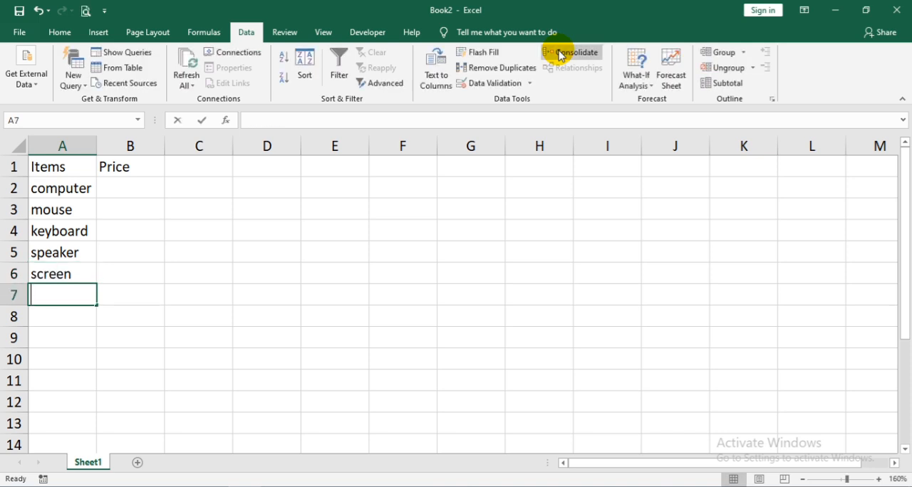
{"action": "type", "text": "USB"}
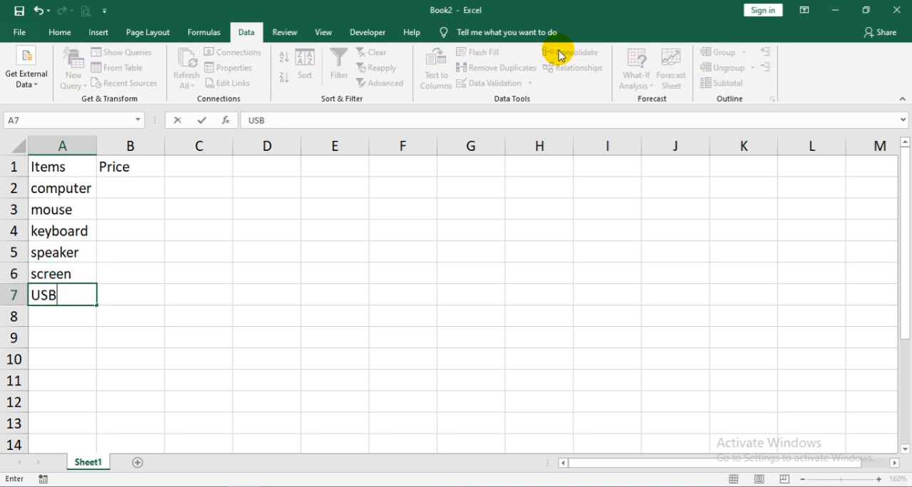
{"action": "left_click", "coordinate": [91, 297]}
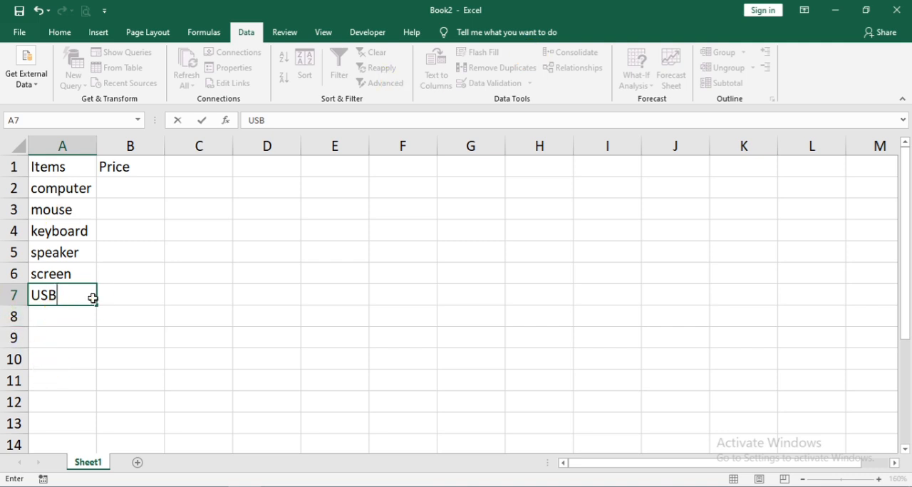
{"action": "left_click", "coordinate": [158, 228]}
- Enter the prices 6000 for computer, 300 for mouse and 600 for keyboard in cells B2 to B4
{"action": "left_click", "coordinate": [134, 184]}
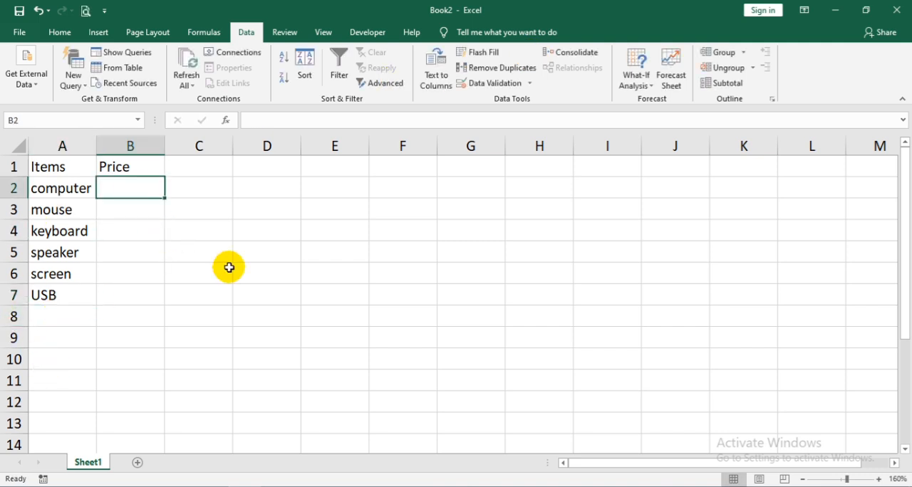
{"action": "type", "text": "6000"}
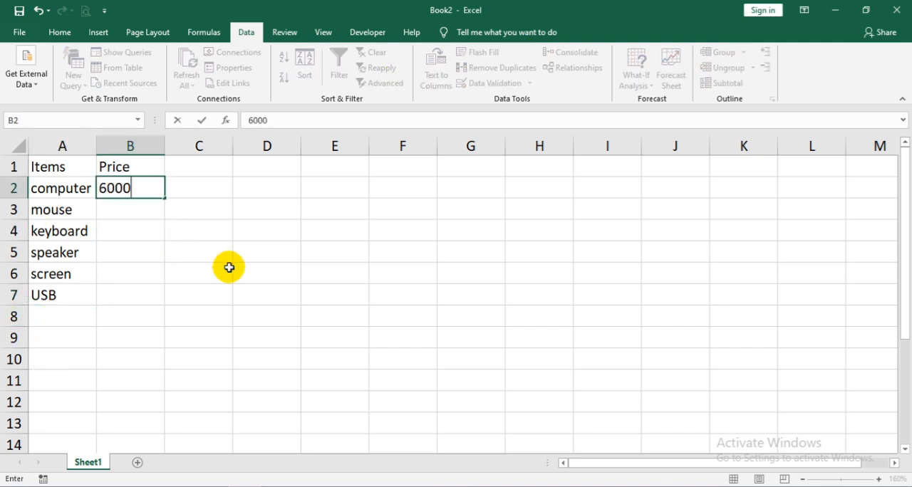
{"action": "key", "text": "Return"}
{"action": "type", "text": "300"}
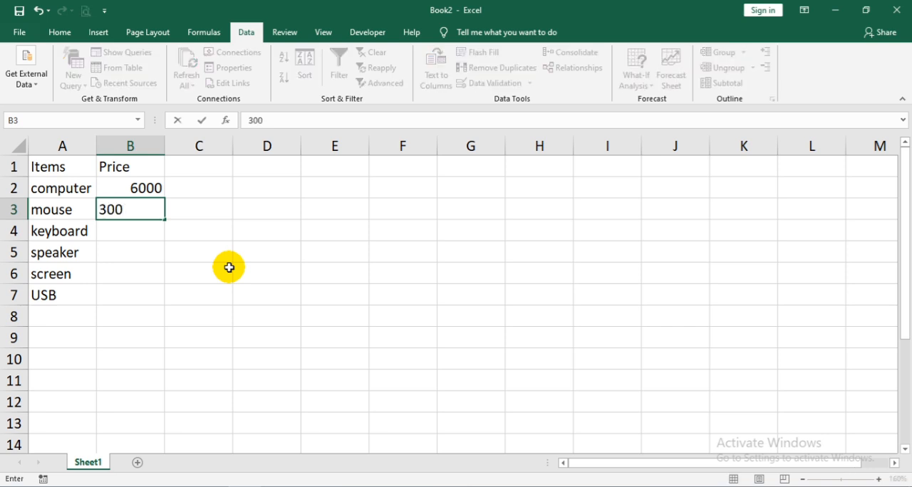
{"action": "key", "text": "Return"}
{"action": "type", "text": "600"}
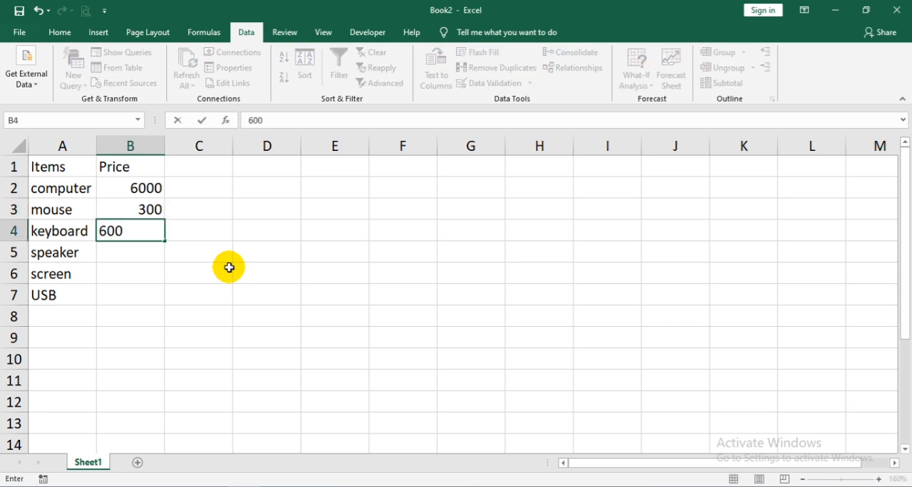
{"action": "key", "text": "Return"}
- Enter the prices 900 for speaker, 1200 for screen and 500 for USB in cells B5 to B7
{"action": "type", "text": "900"}
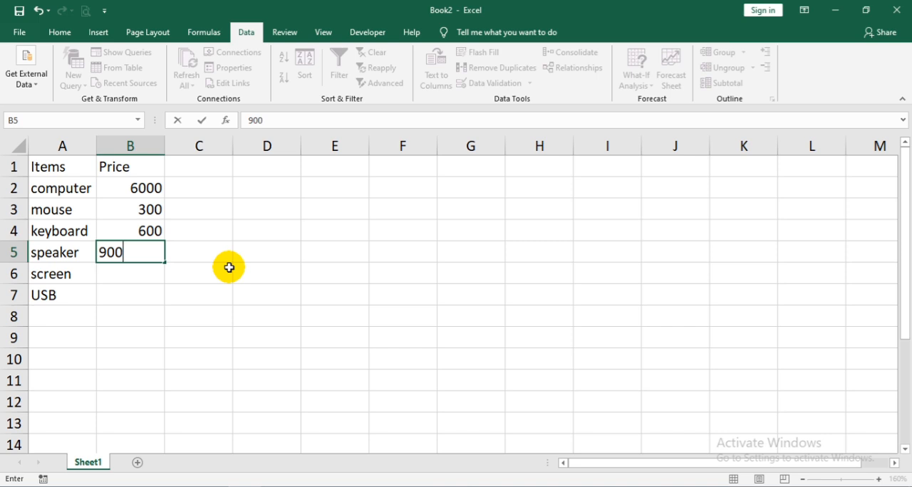
{"action": "key", "text": "Return"}
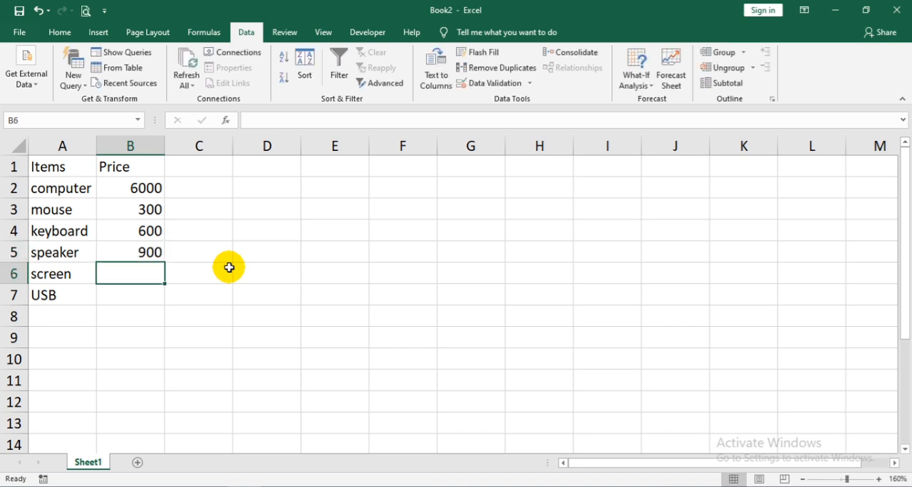
{"action": "type", "text": "1200"}
{"action": "key", "text": "Return"}
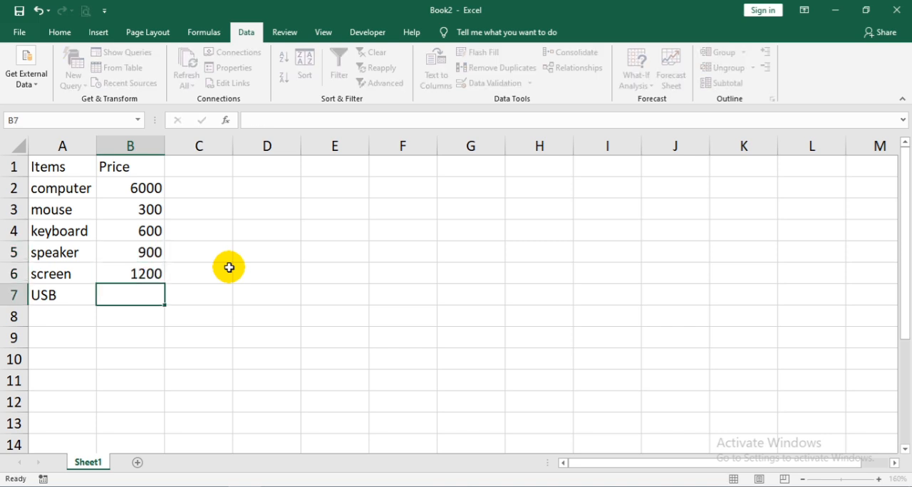
{"action": "type", "text": "500"}
{"action": "key", "text": "Return"}
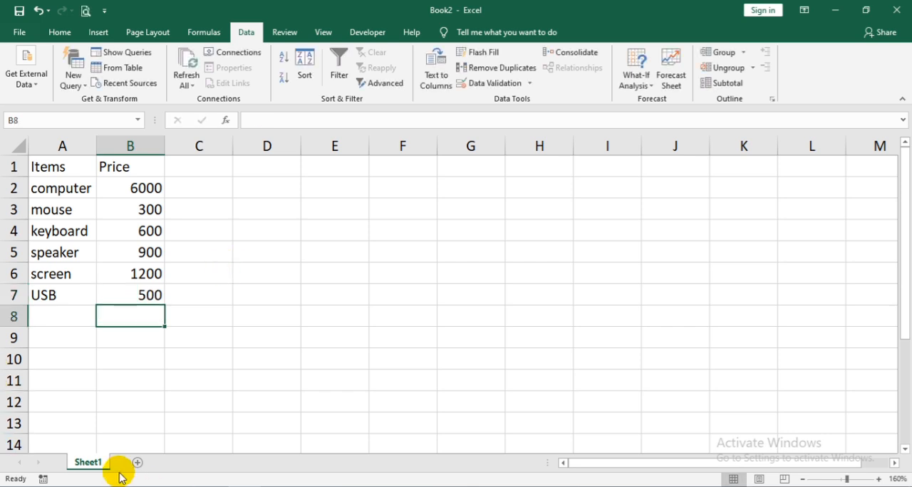
- Rename the worksheet Sheet1 as 1 and add three new blank worksheets after it
{"action": "double_click", "coordinate": [88, 462]}
{"action": "type", "text": "1"}
{"action": "left_click", "coordinate": [125, 429]}
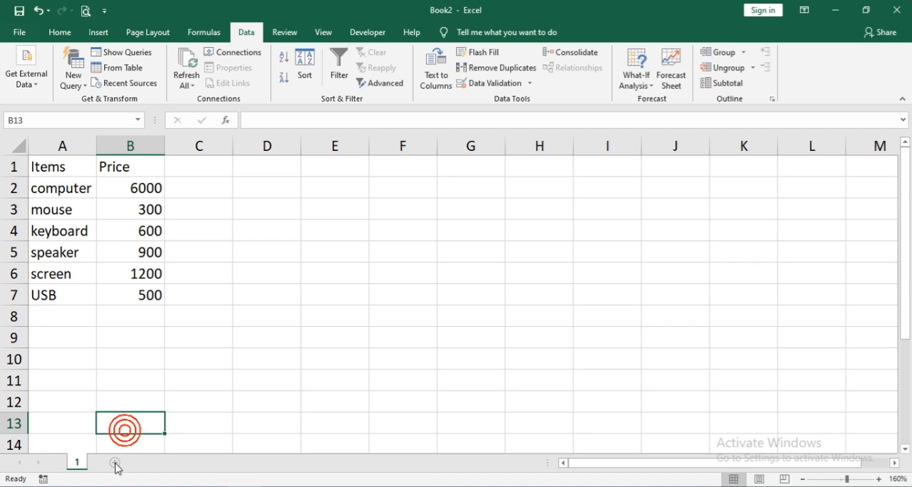
{"action": "left_click", "coordinate": [116, 464]}
{"action": "left_click", "coordinate": [161, 463]}
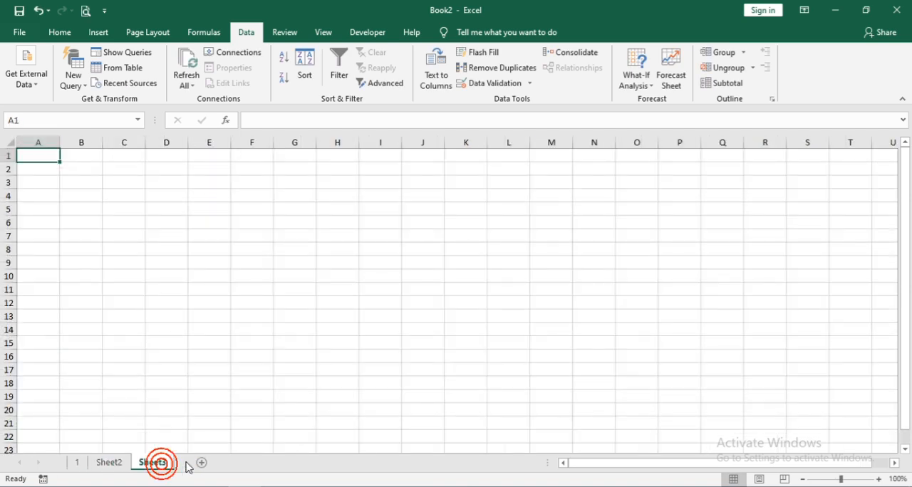
{"action": "left_click", "coordinate": [202, 463]}
- Rename the worksheet Sheet2 as 2 and the worksheet Sheet3 as 3
{"action": "left_click", "coordinate": [114, 462]}
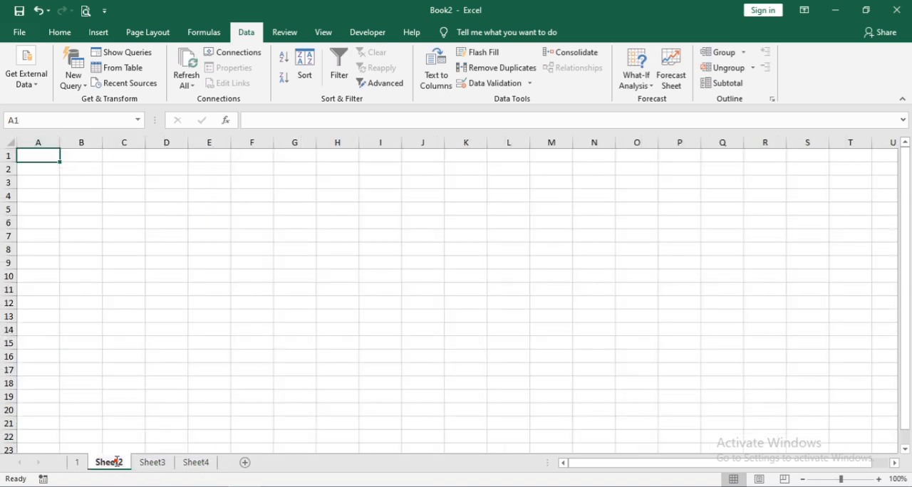
{"action": "double_click", "coordinate": [117, 461]}
{"action": "type", "text": "2"}
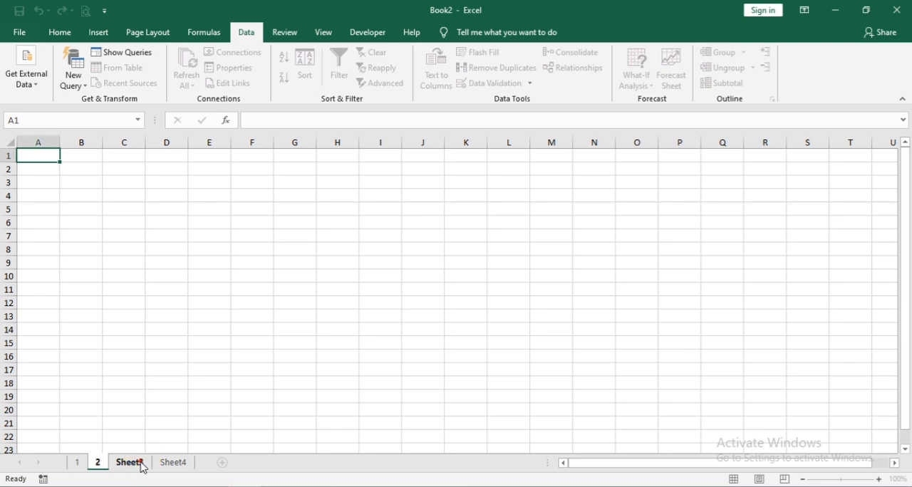
{"action": "left_click", "coordinate": [135, 463]}
{"action": "double_click", "coordinate": [140, 461]}
{"action": "type", "text": "2"}
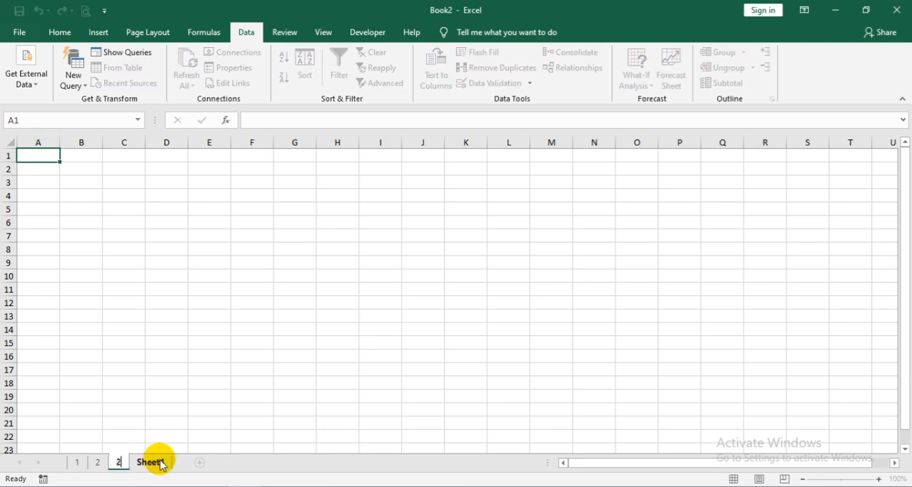
{"action": "left_click", "coordinate": [157, 463]}
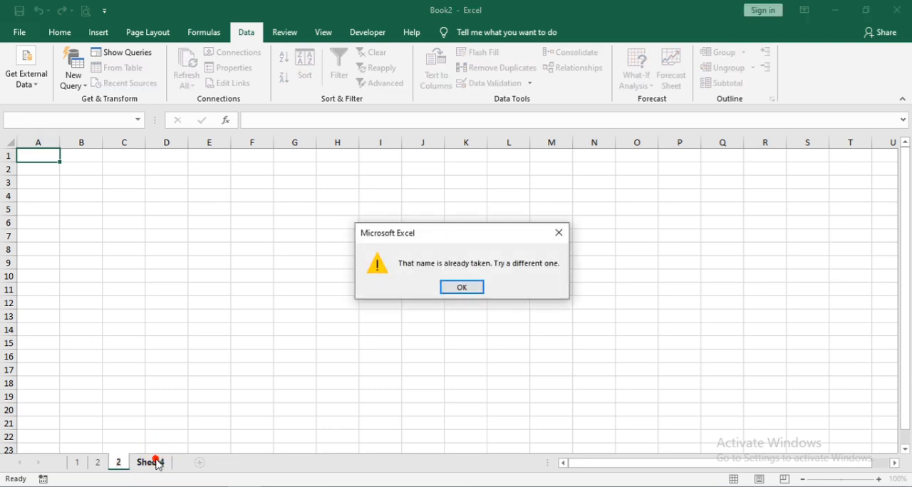
{"action": "left_click", "coordinate": [461, 288]}
{"action": "left_click", "coordinate": [182, 395]}
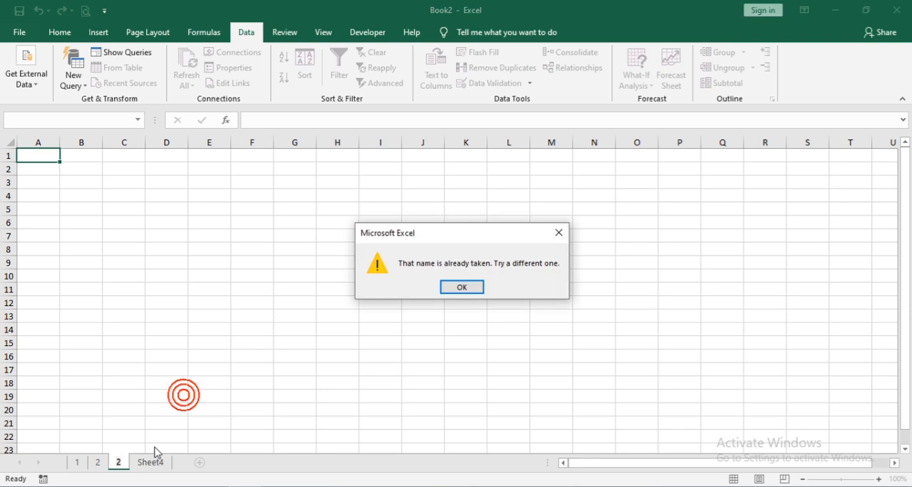
{"action": "left_click", "coordinate": [449, 285]}
{"action": "type", "text": "3"}
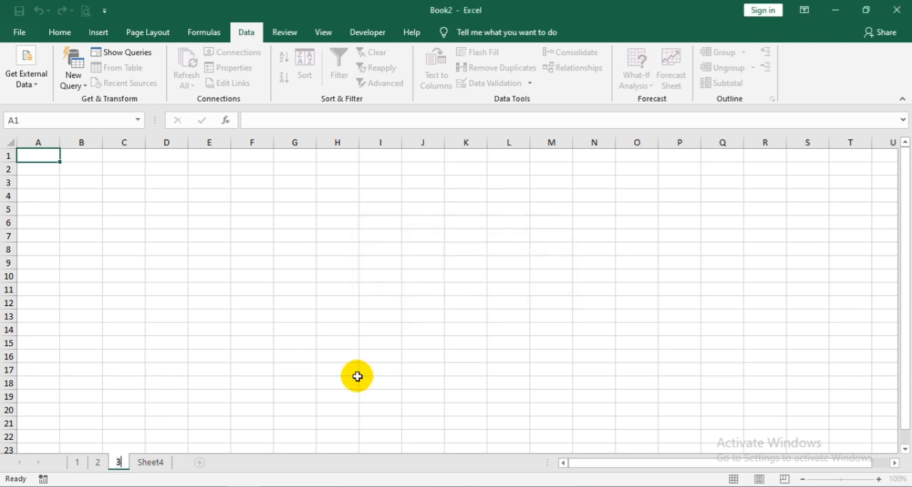
- Rename the worksheet Sheet4 as 4
{"action": "double_click", "coordinate": [152, 463]}
{"action": "type", "text": "3"}
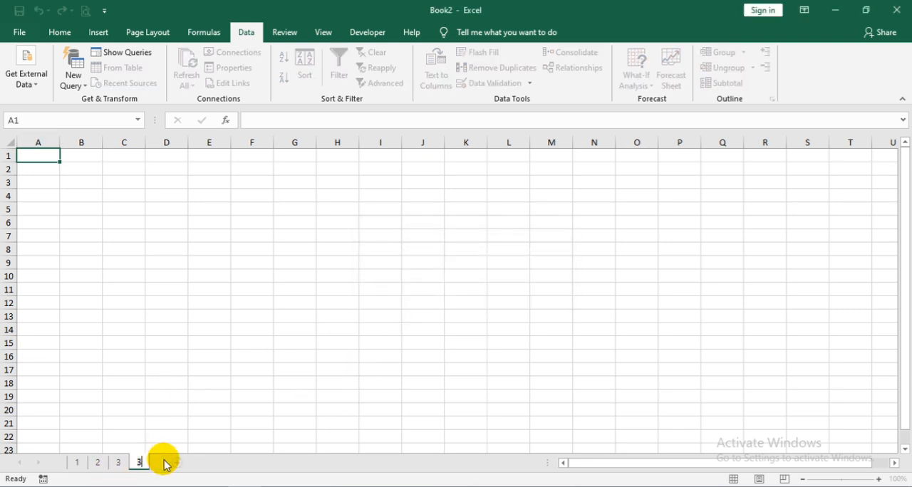
{"action": "key", "text": "BackSpace"}
{"action": "type", "text": "4"}
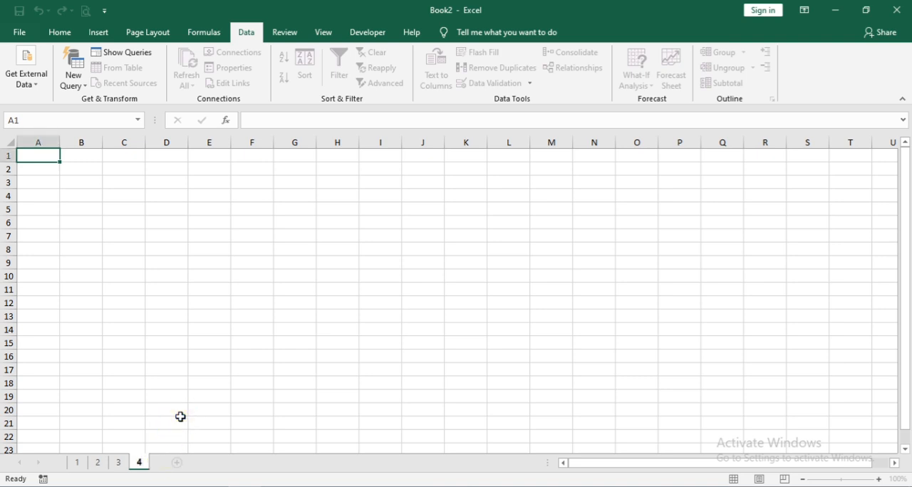
{"action": "left_click", "coordinate": [181, 420]}
- Add one more worksheet after sheet 4 and name it Total
{"action": "left_click", "coordinate": [177, 463]}
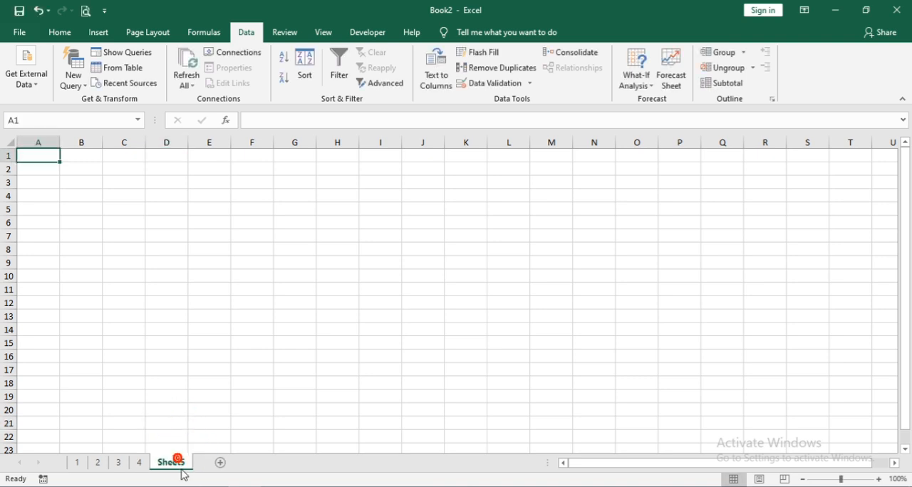
{"action": "double_click", "coordinate": [173, 463]}
{"action": "type", "text": "Total"}
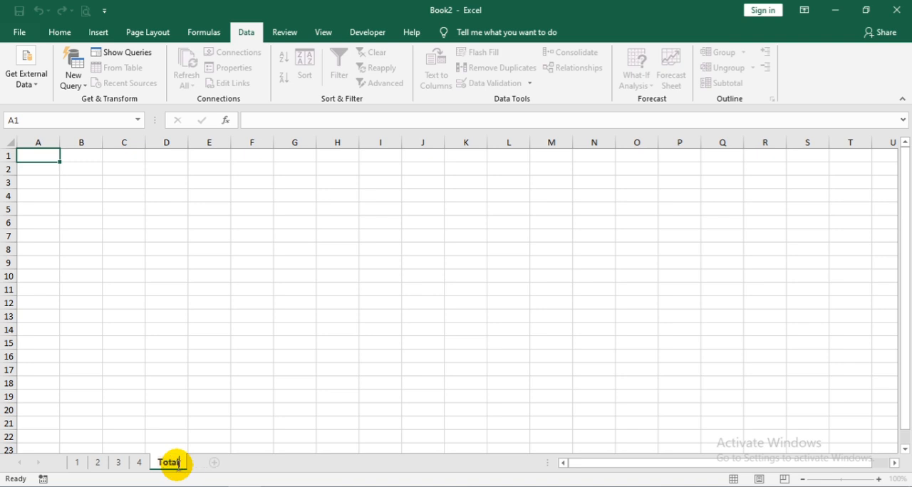
- Copy the Items and Price table A1:B7 from sheet 1 and paste it at cell A1 of sheets 2 and 3
{"action": "left_click", "coordinate": [77, 464]}
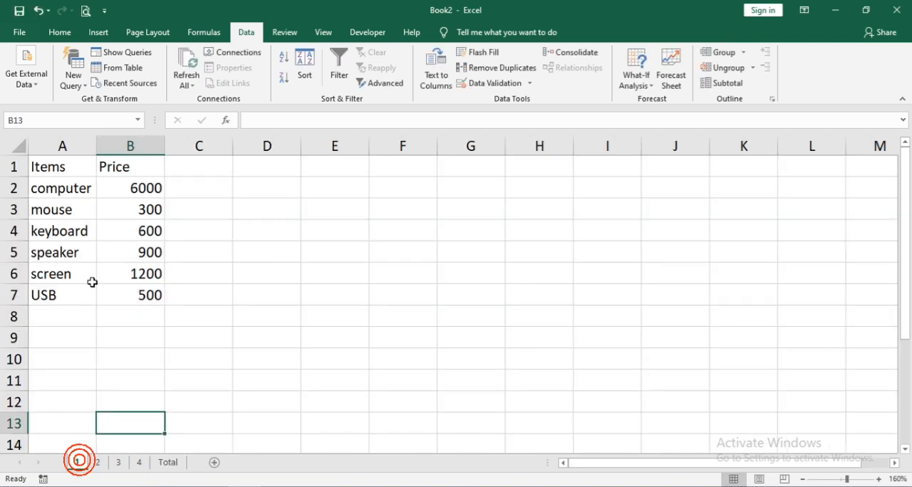
{"action": "left_click_drag", "start_coordinate": [42, 174], "coordinate": [139, 293]}
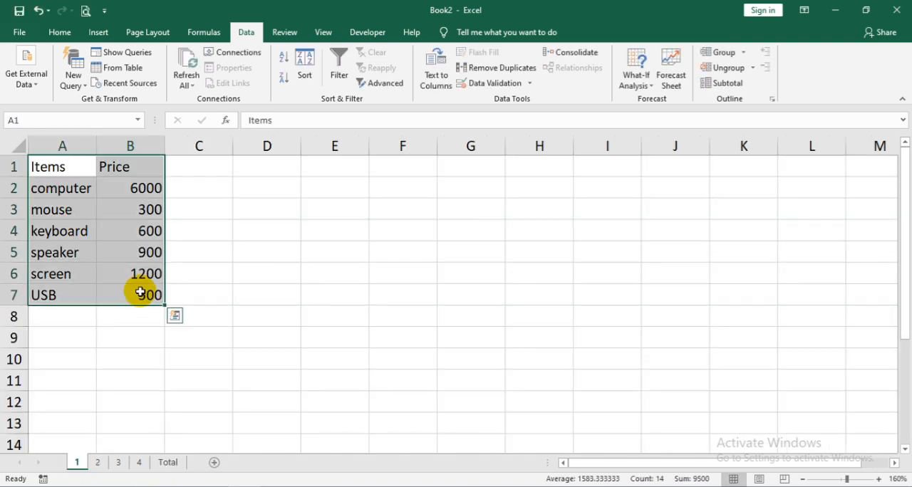
{"action": "key", "text": "ctrl+c"}
{"action": "left_click", "coordinate": [98, 464]}
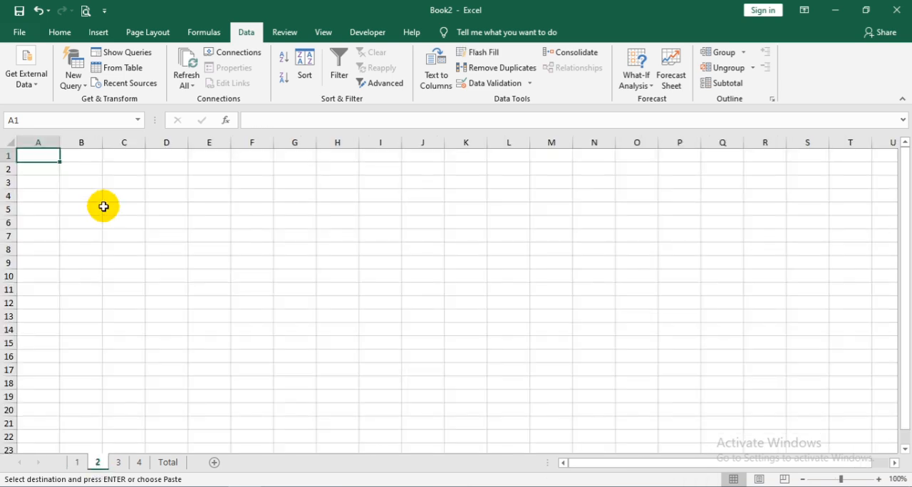
{"action": "key", "text": "ctrl+v"}
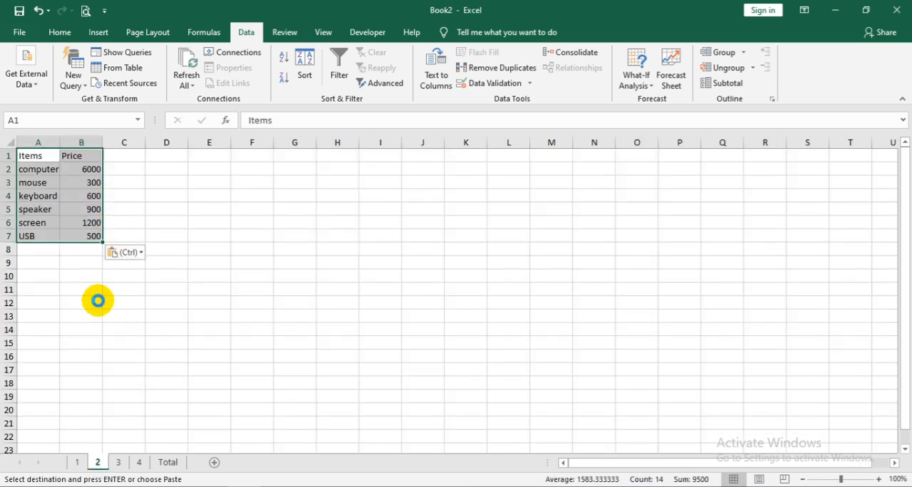
{"action": "scroll", "coordinate": [98, 301], "scroll_direction": "up", "scroll_amount": 2}
{"action": "scroll", "coordinate": [118, 329], "scroll_direction": "down", "scroll_amount": 2}
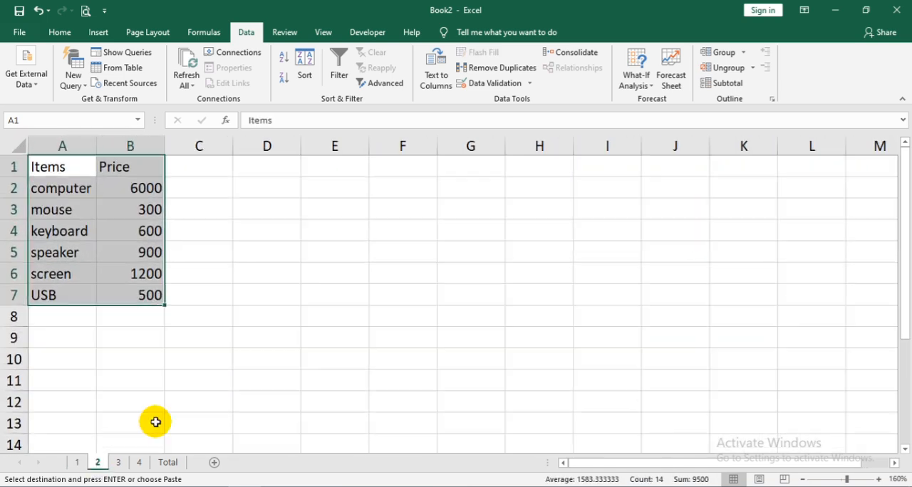
{"action": "left_click", "coordinate": [120, 464]}
{"action": "key", "text": "ctrl+v"}
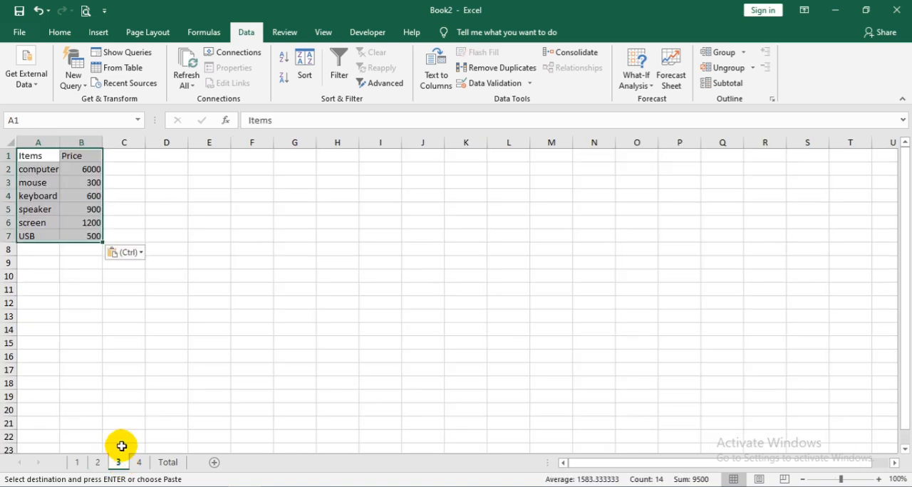
- Paste the copied Items and Price table at cell A1 of sheet 4
{"action": "scroll", "coordinate": [121, 444], "scroll_direction": "up", "scroll_amount": 5}
{"action": "scroll", "coordinate": [125, 445], "scroll_direction": "up", "scroll_amount": 1}
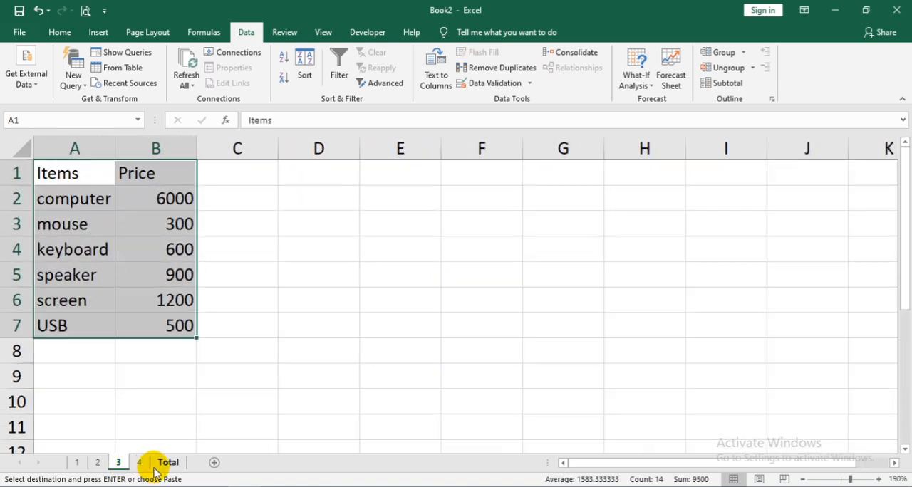
{"action": "left_click", "coordinate": [141, 463]}
{"action": "key", "text": "ctrl+v"}
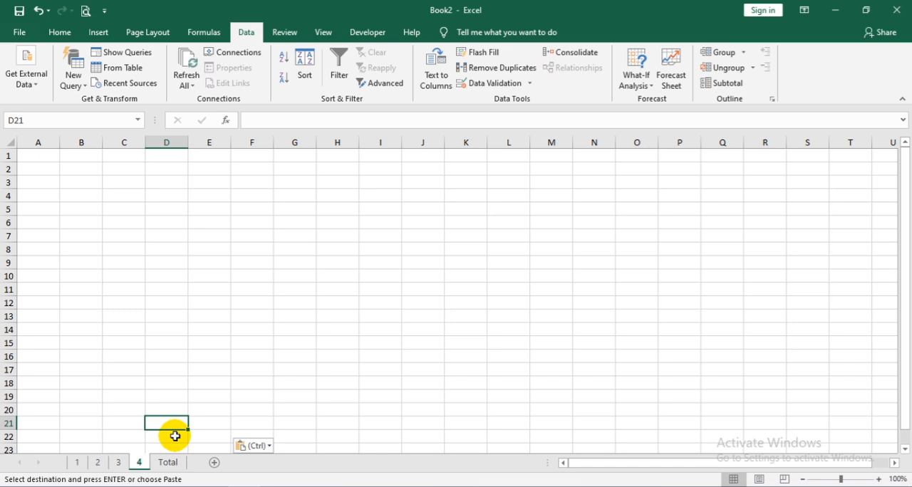
{"action": "key", "text": "ctrl+z"}
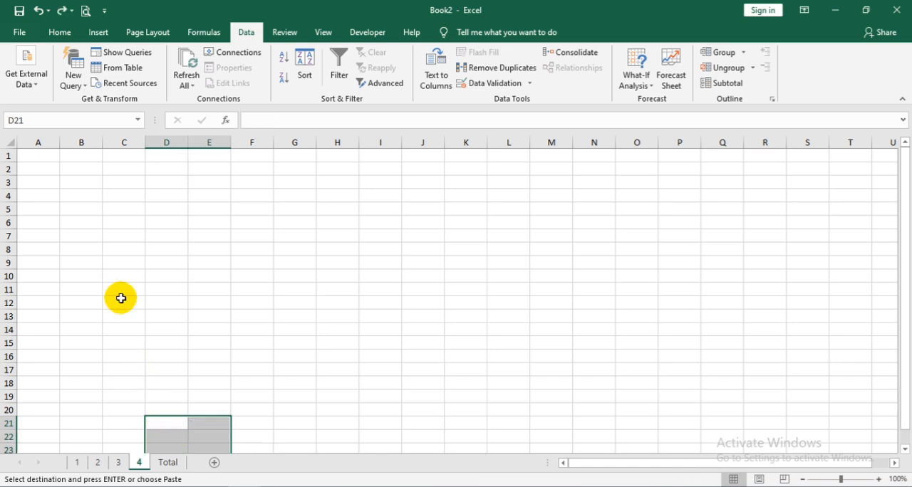
{"action": "left_click", "coordinate": [48, 166]}
{"action": "left_click", "coordinate": [41, 156]}
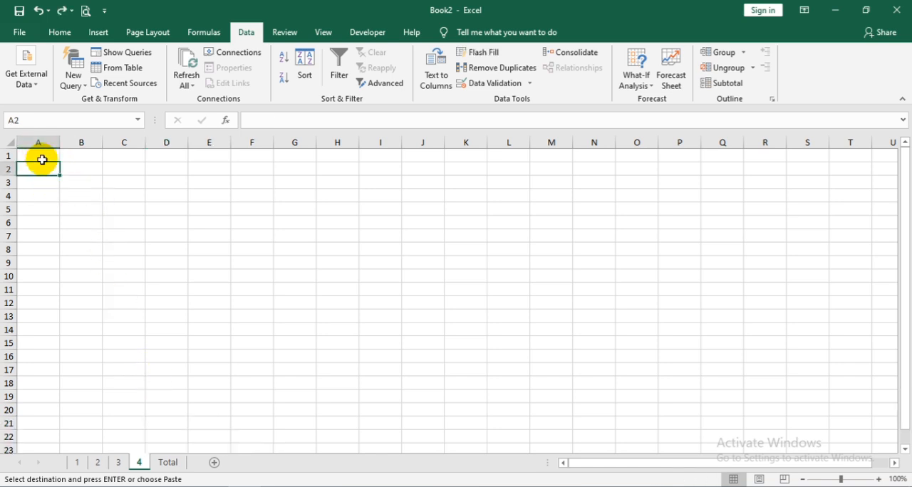
{"action": "key", "text": "ctrl+v"}
{"action": "scroll", "coordinate": [69, 210], "scroll_direction": "up", "scroll_amount": 5}
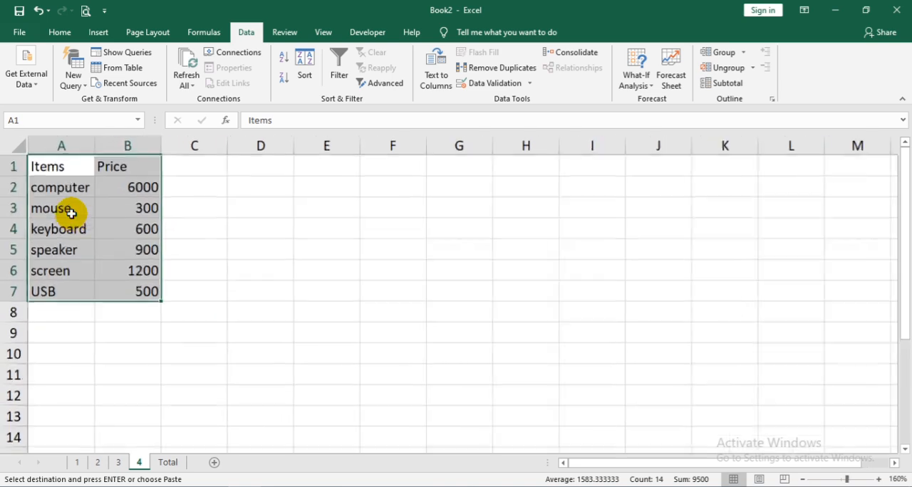
- Paste the copied table at cell A1 of the Total sheet and clear the price values below the Price heading
{"action": "left_click", "coordinate": [169, 462]}
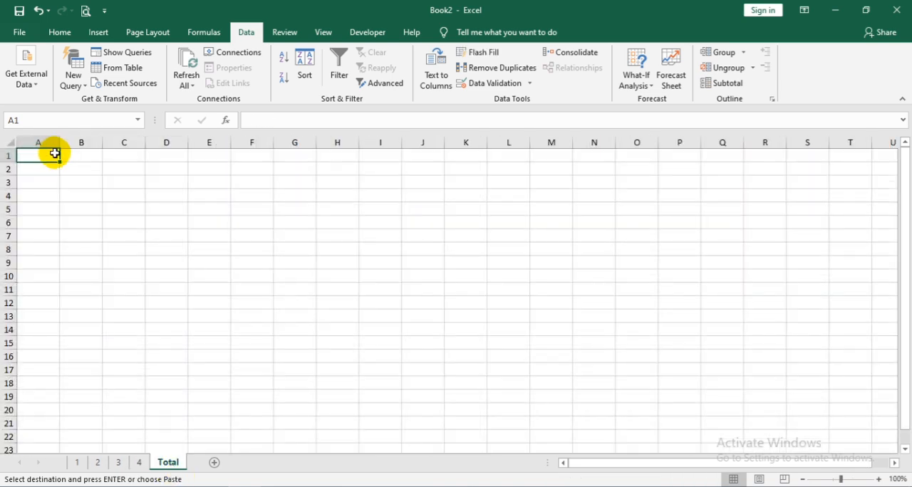
{"action": "key", "text": "ctrl+v"}
{"action": "scroll", "coordinate": [57, 160], "scroll_direction": "up", "scroll_amount": 5}
{"action": "left_click_drag", "start_coordinate": [132, 193], "coordinate": [160, 330]}
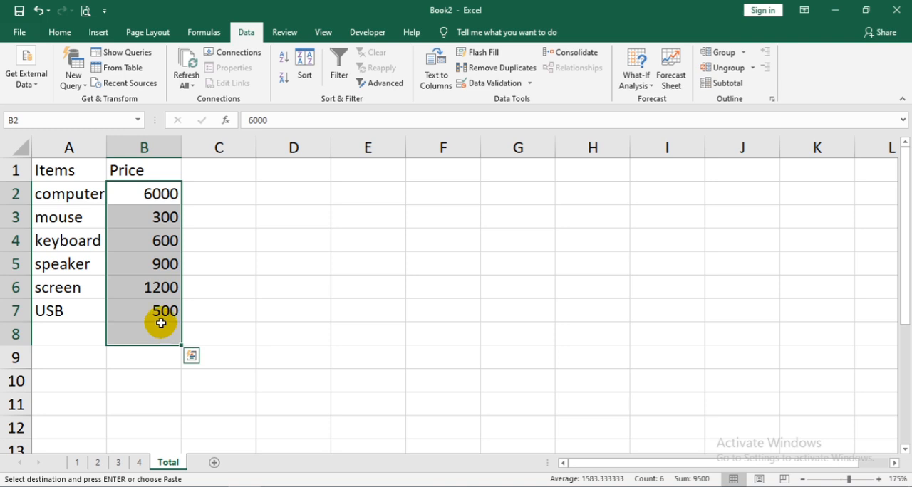
{"action": "key", "text": "Delete"}
- On sheet 4, set the prices of computer to 9000, mouse to 400 and keyboard to 750
{"action": "left_click", "coordinate": [140, 468]}
{"action": "left_click", "coordinate": [146, 193]}
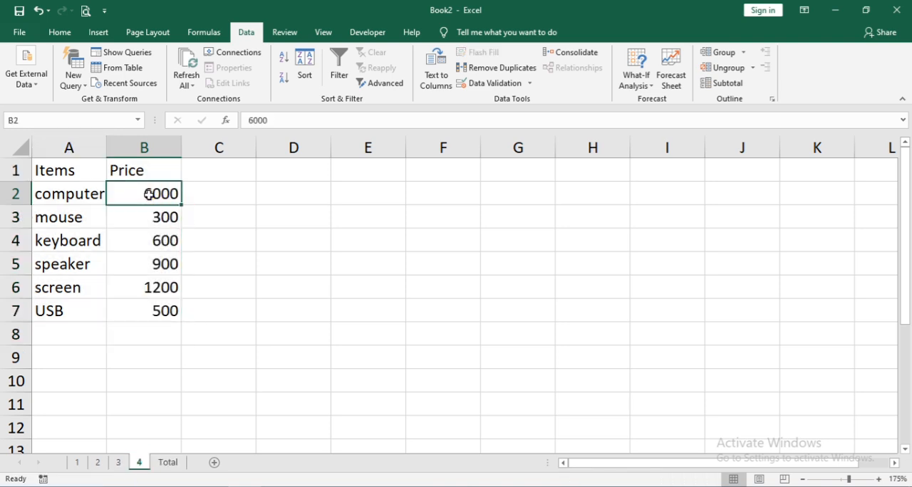
{"action": "type", "text": "9000"}
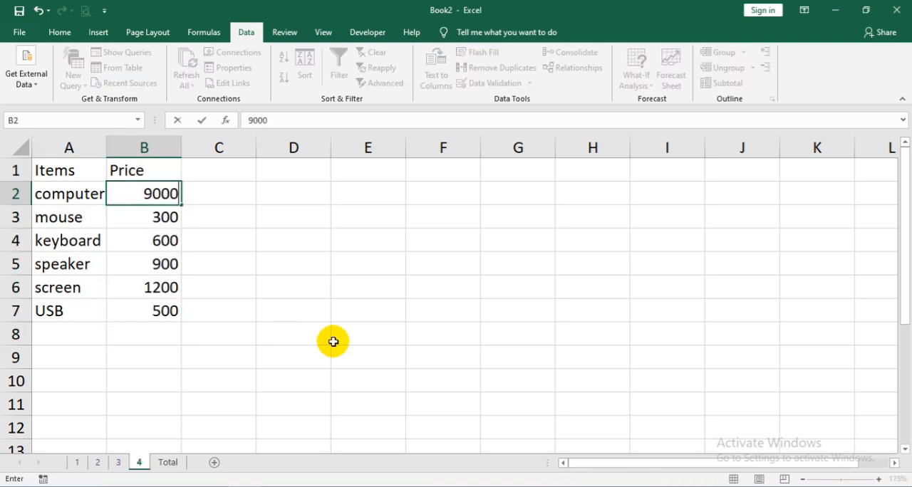
{"action": "key", "text": "Return"}
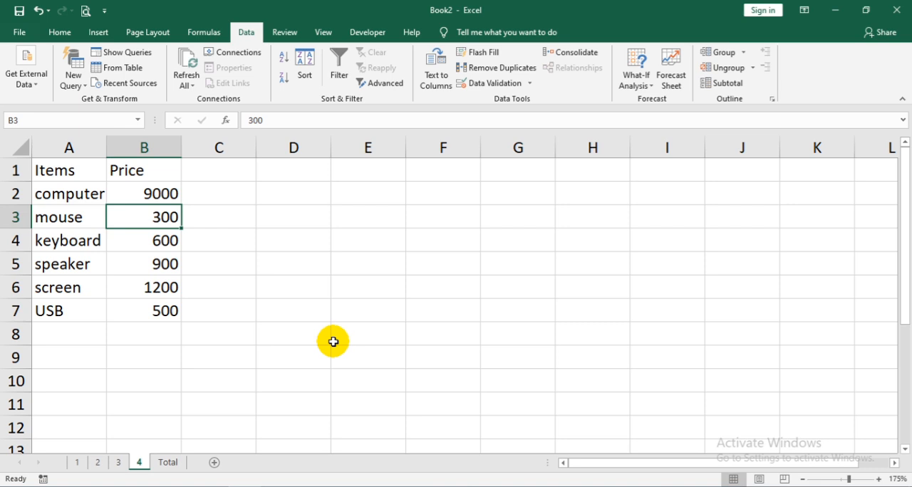
{"action": "type", "text": "400"}
{"action": "key", "text": "Return"}
{"action": "type", "text": "750"}
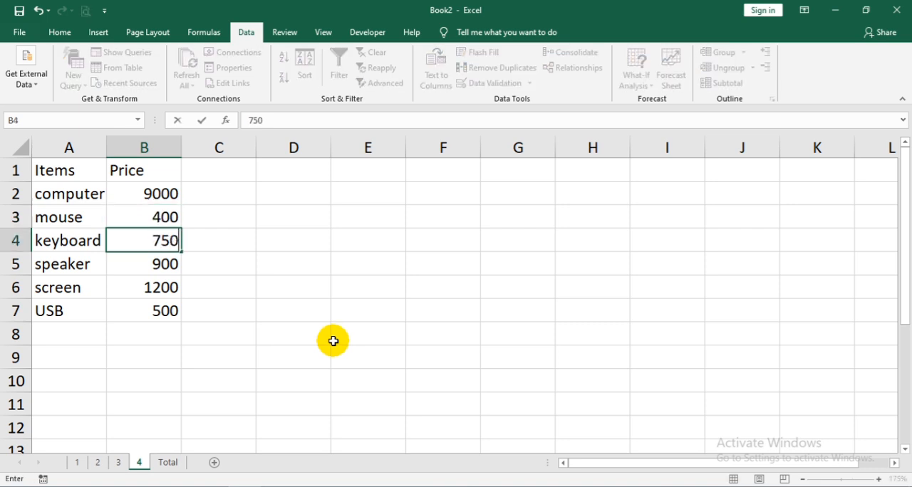
{"action": "key", "text": "Return"}
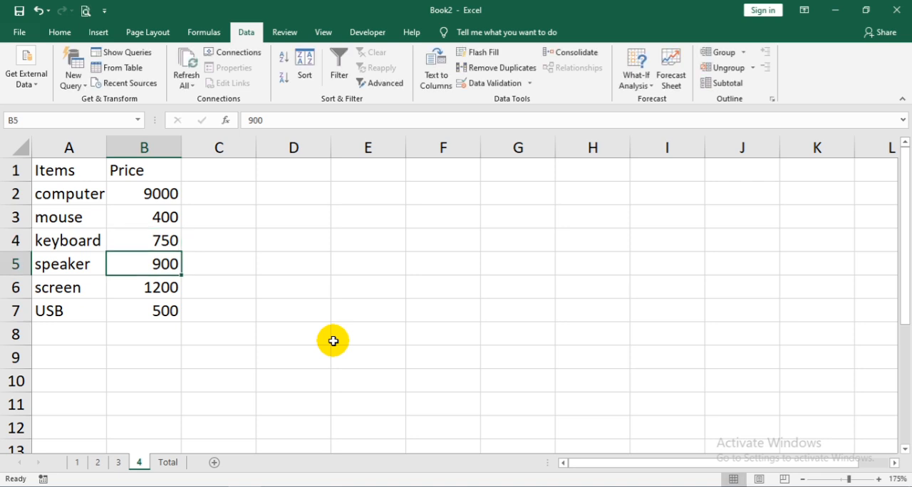
- On sheet 4, set the prices of speaker to 1100, screen to 1300 and USB to 600
{"action": "type", "text": "1100"}
{"action": "key", "text": "Return"}
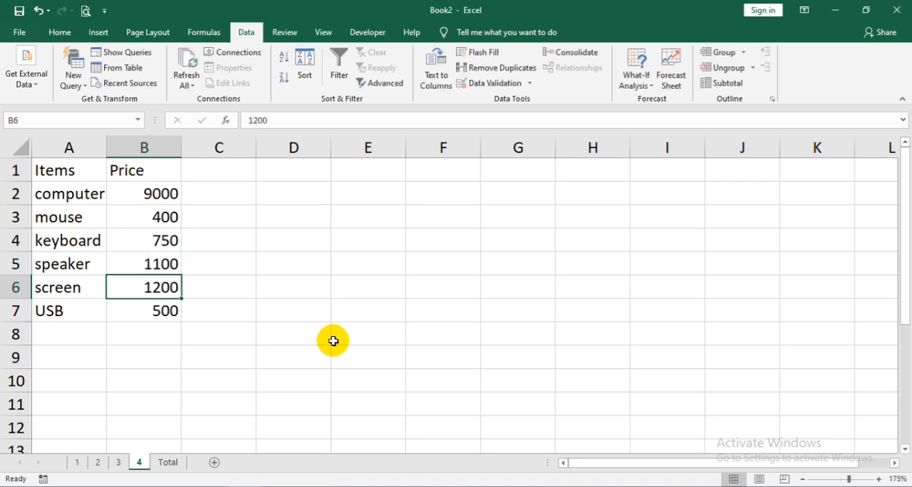
{"action": "type", "text": "1300"}
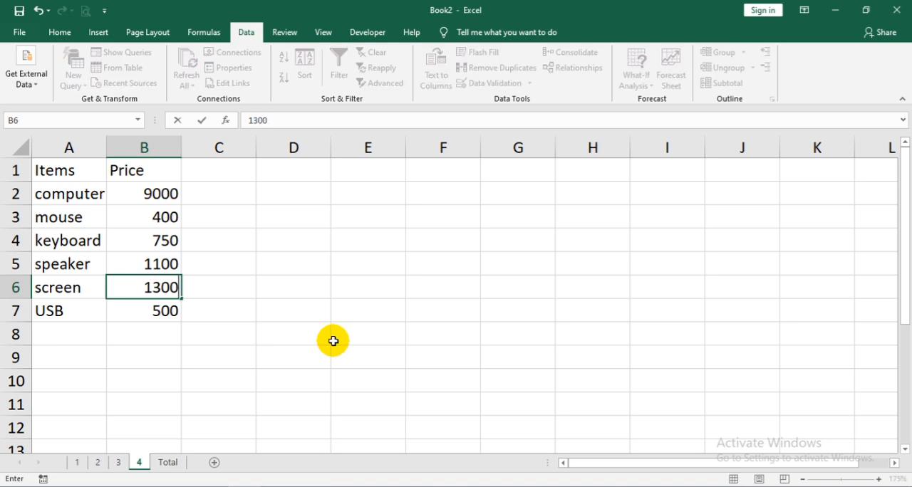
{"action": "key", "text": "Return"}
{"action": "type", "text": "600"}
{"action": "key", "text": "Return"}
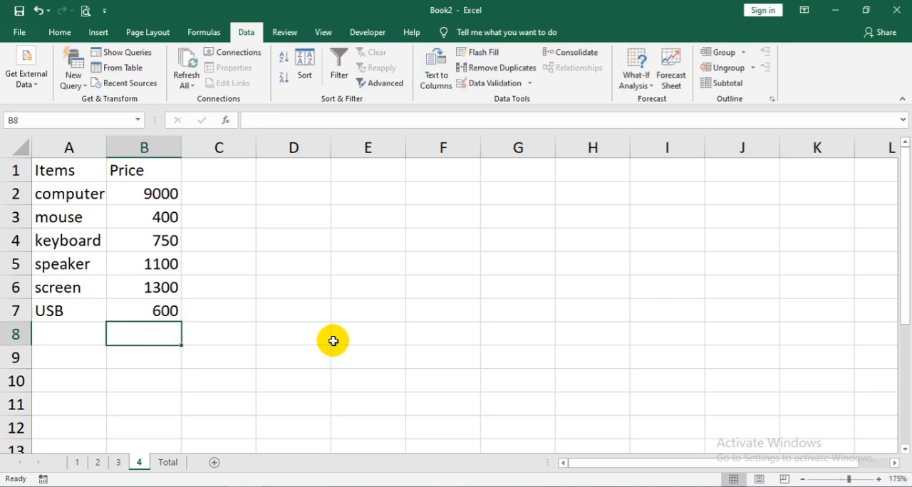
- On sheet 3, set the prices of computer to 7500, keyboard to 800 and screen to 1500
{"action": "left_click", "coordinate": [118, 462]}
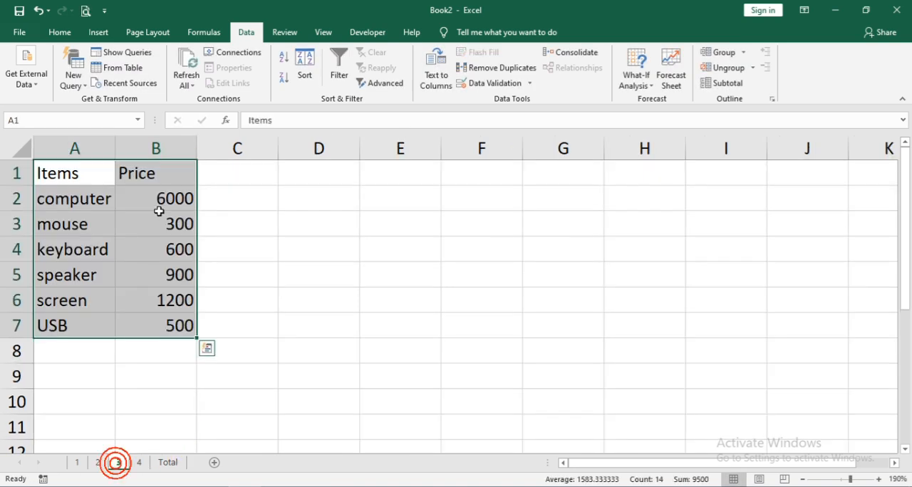
{"action": "left_click", "coordinate": [158, 215]}
{"action": "left_click", "coordinate": [160, 206]}
{"action": "type", "text": "7"}
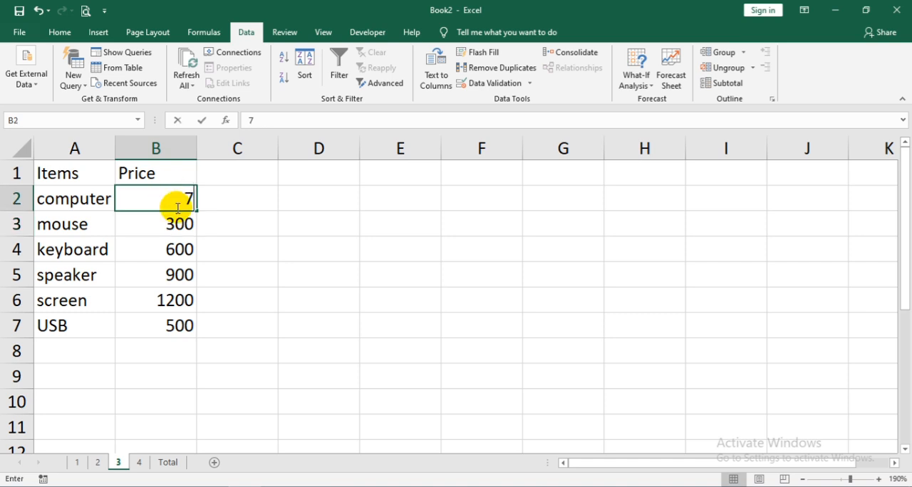
{"action": "type", "text": "500"}
{"action": "key", "text": "Return"}
{"action": "key", "text": "Return"}
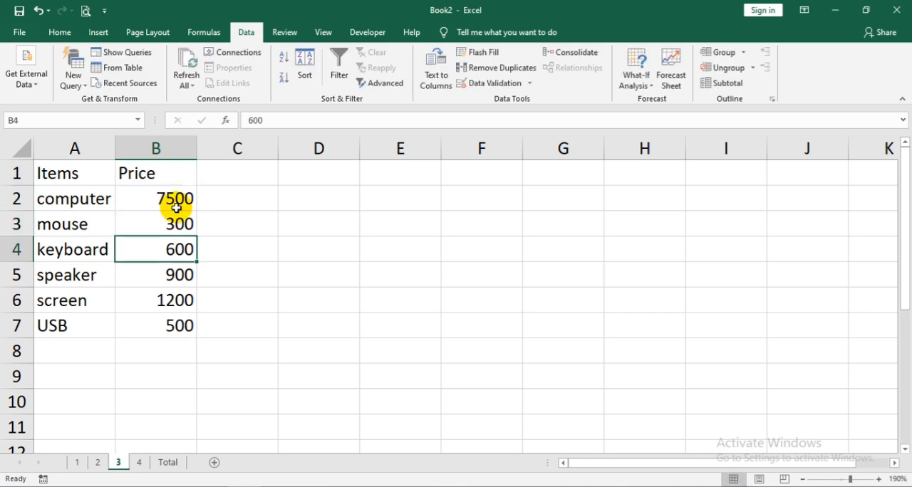
{"action": "type", "text": "800"}
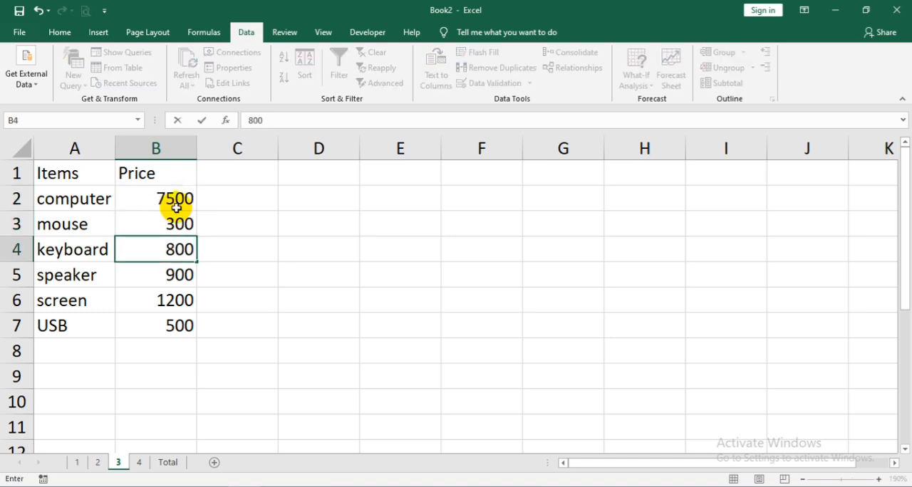
{"action": "key", "text": "Return"}
{"action": "key", "text": "Return"}
{"action": "type", "text": "1500"}
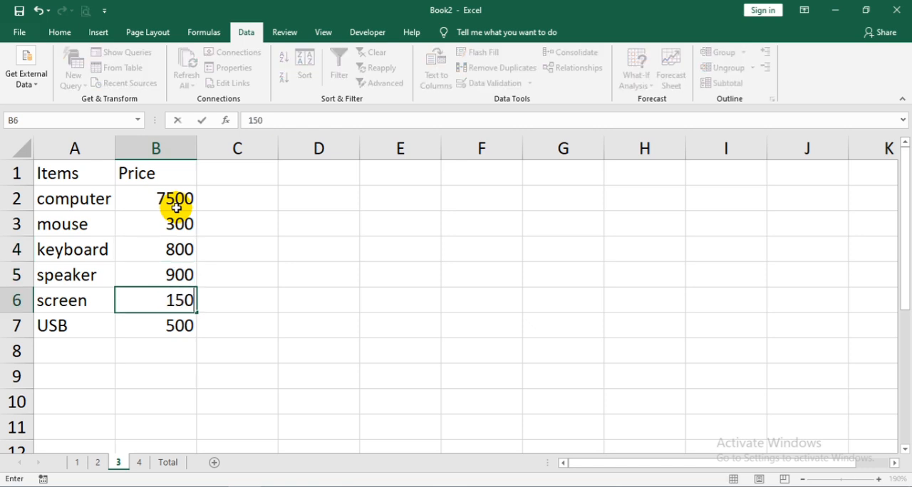
{"action": "key", "text": "Return"}
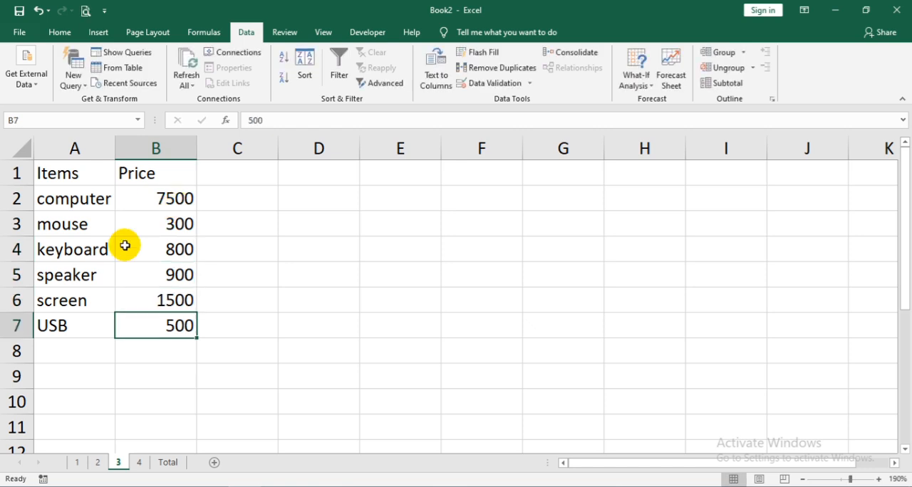
- On sheet 2, set the price of USB to 700 and the price of screen to 1600
{"action": "left_click", "coordinate": [95, 463]}
{"action": "left_click", "coordinate": [134, 292]}
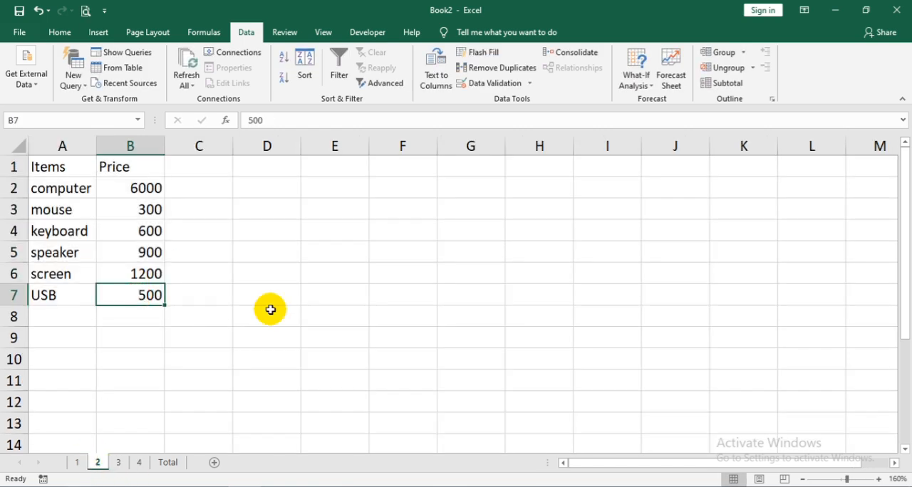
{"action": "type", "text": "700"}
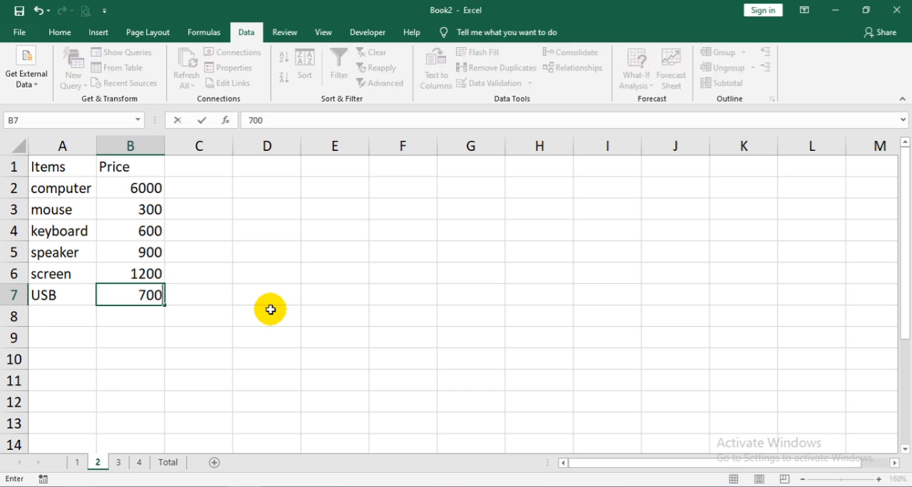
{"action": "key", "text": "ctrl+Return"}
{"action": "key", "text": "Up"}
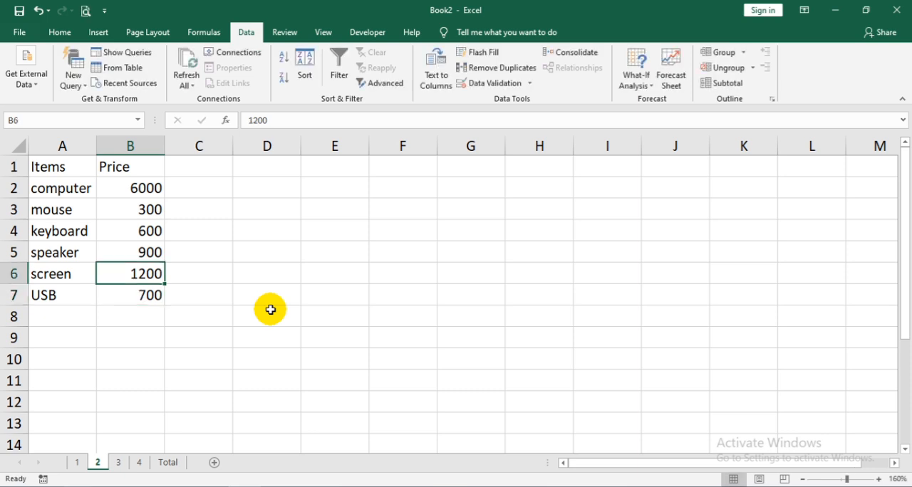
{"action": "type", "text": "1600"}
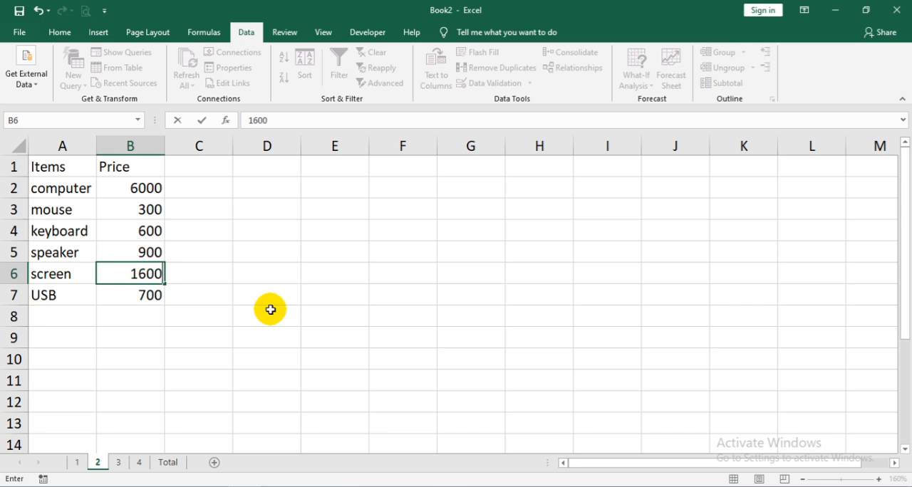
{"action": "key", "text": "ctrl+Return"}
- Set the price of mouse on sheet 2 to 350
{"action": "key", "text": "Up"}
{"action": "key", "text": "Up"}
{"action": "key", "text": "Up"}
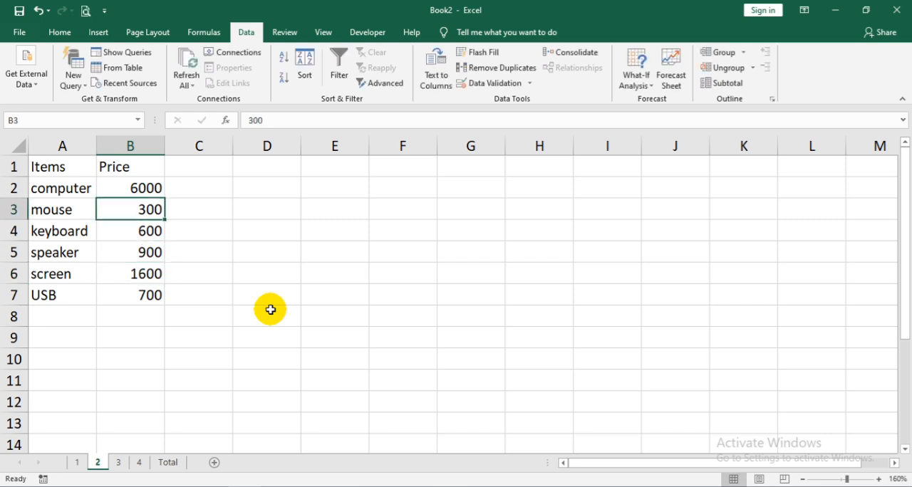
{"action": "type", "text": "350"}
{"action": "key", "text": "Return"}
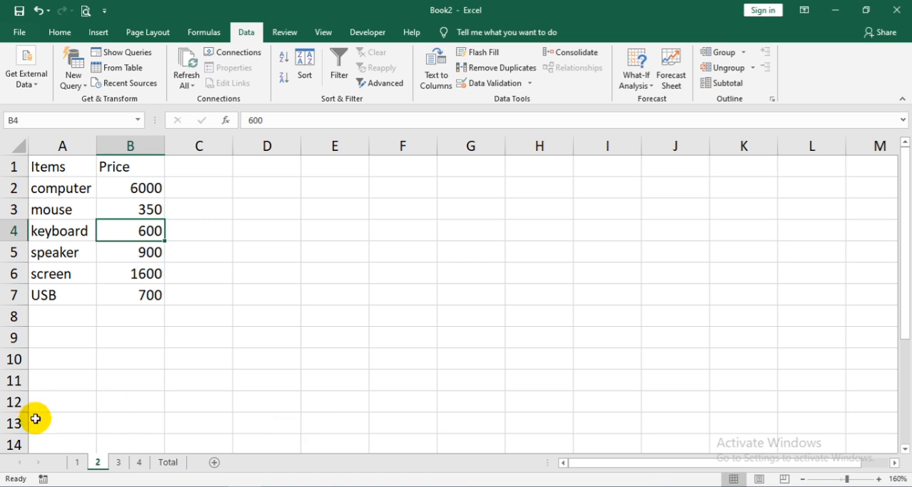
{"action": "left_click", "coordinate": [76, 463]}
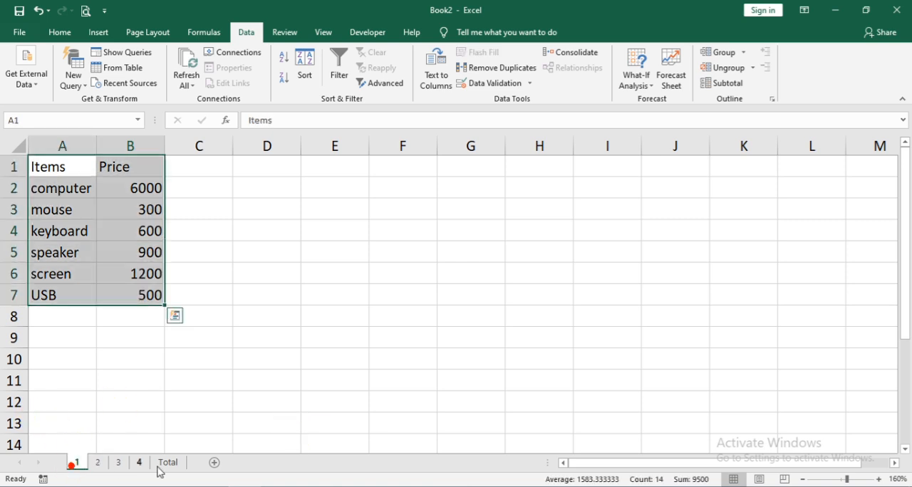
{"action": "left_click", "coordinate": [98, 462]}
{"action": "left_click", "coordinate": [118, 462]}
{"action": "left_click", "coordinate": [139, 462]}
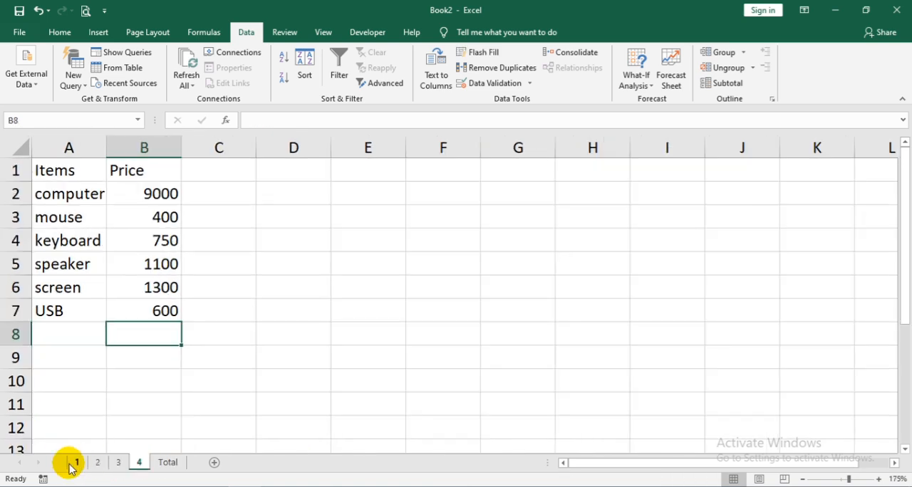
{"action": "left_click", "coordinate": [70, 465]}
- Start a Consolidate operation for cells B2:B7 of the Total sheet with Sum as the function
{"action": "left_click", "coordinate": [168, 462]}
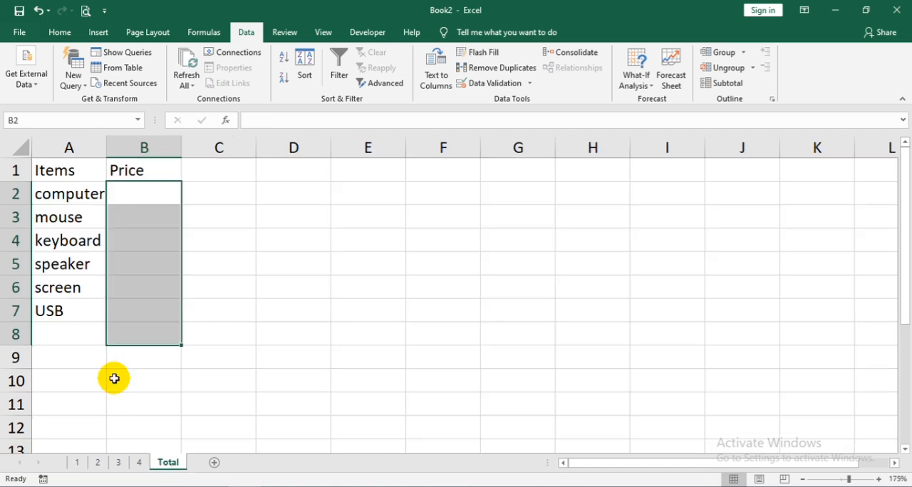
{"action": "left_click_drag", "start_coordinate": [116, 187], "coordinate": [138, 310]}
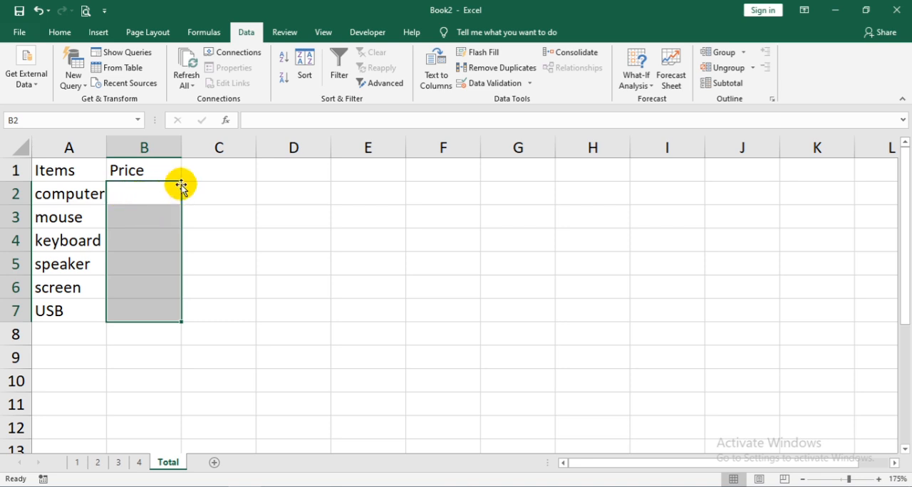
{"action": "left_click", "coordinate": [574, 52]}
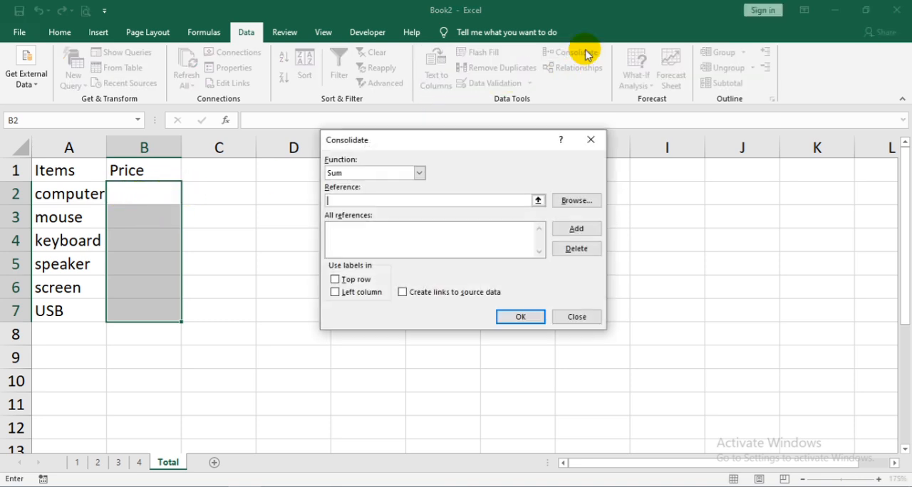
{"action": "left_click", "coordinate": [420, 173]}
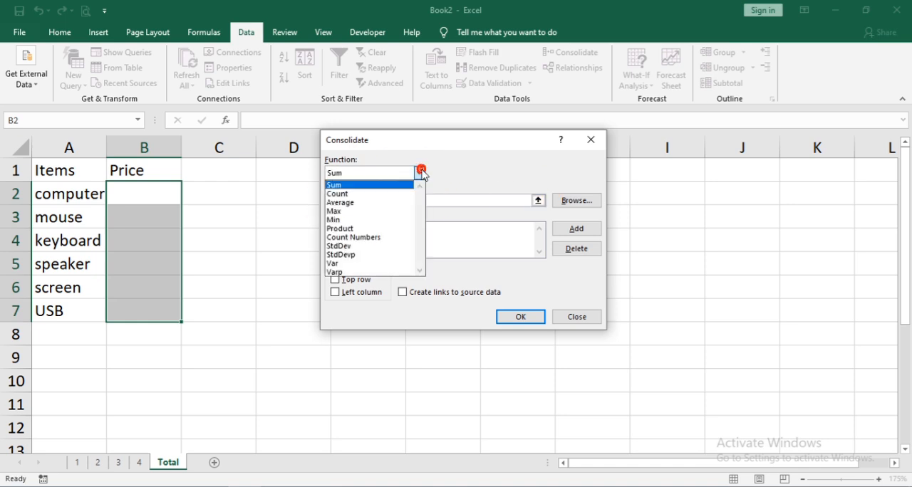
{"action": "left_click", "coordinate": [349, 186]}
- Add cells B2:B7 of sheet 1 as a consolidation reference and enable creating links to source data
{"action": "left_click", "coordinate": [368, 202]}
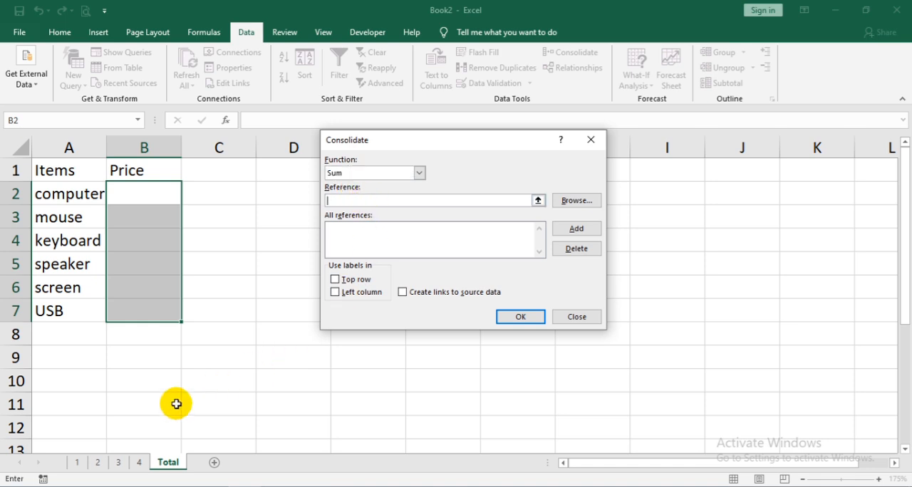
{"action": "left_click", "coordinate": [73, 464]}
{"action": "left_click_drag", "start_coordinate": [129, 188], "coordinate": [131, 286]}
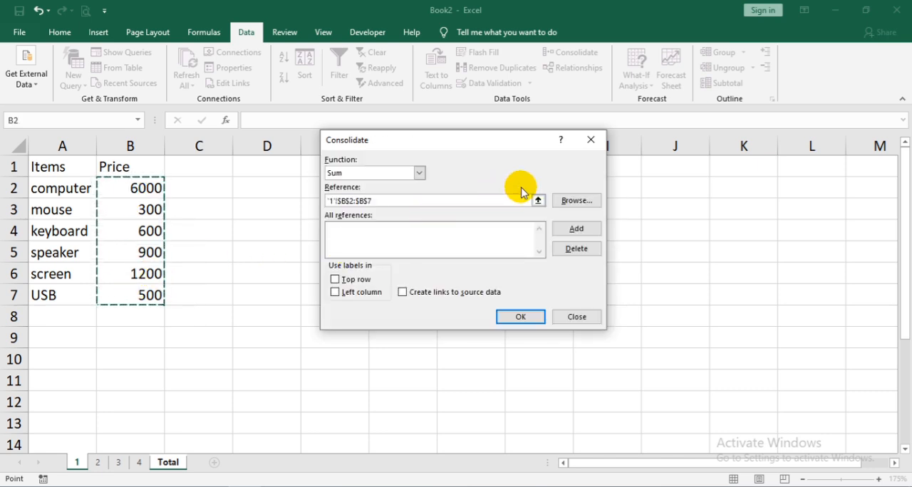
{"action": "left_click", "coordinate": [576, 230]}
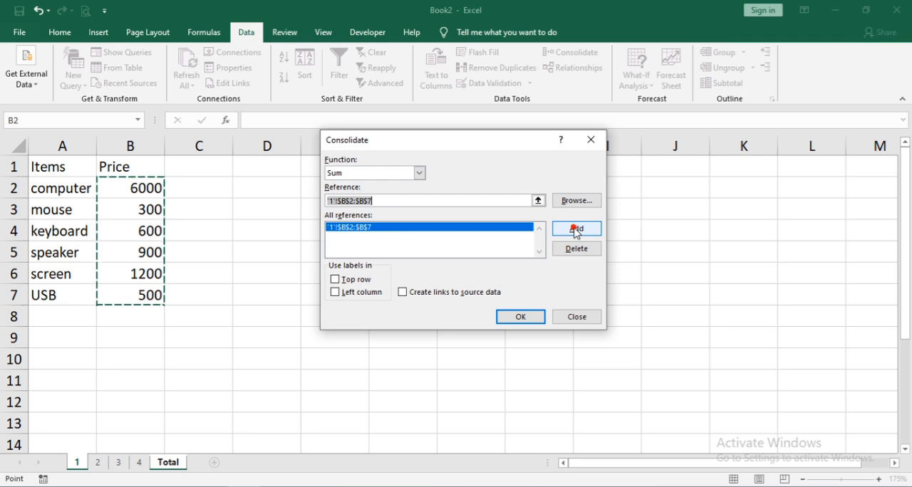
{"action": "left_click", "coordinate": [419, 296]}
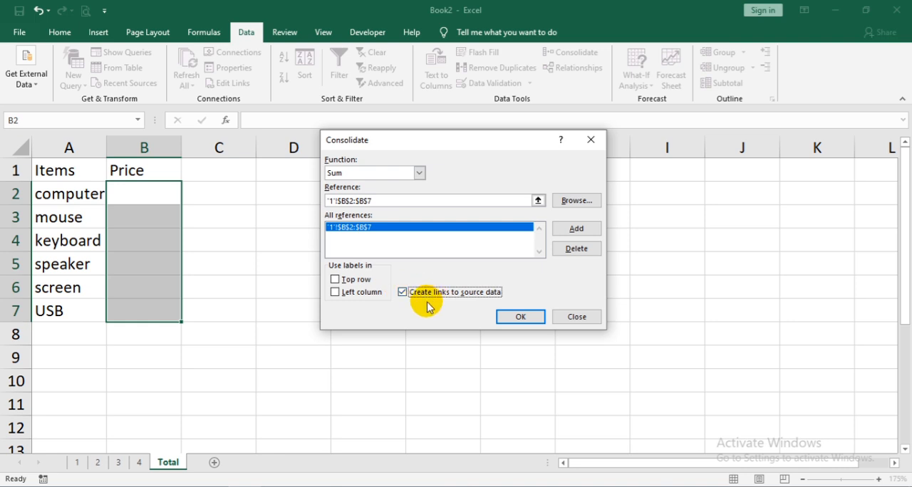
- Add cells B2:B7 of sheets 2, 3 and 4 to the references and run the consolidation
{"action": "left_click", "coordinate": [391, 202]}
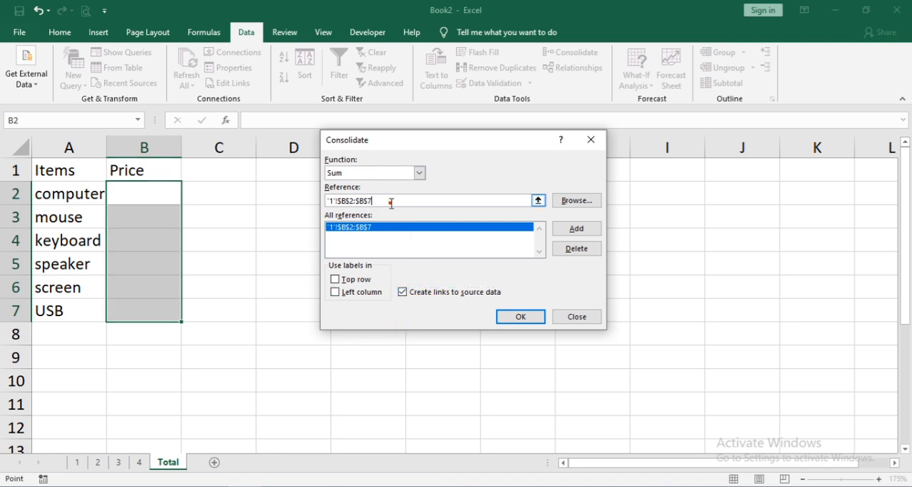
{"action": "left_click", "coordinate": [94, 462]}
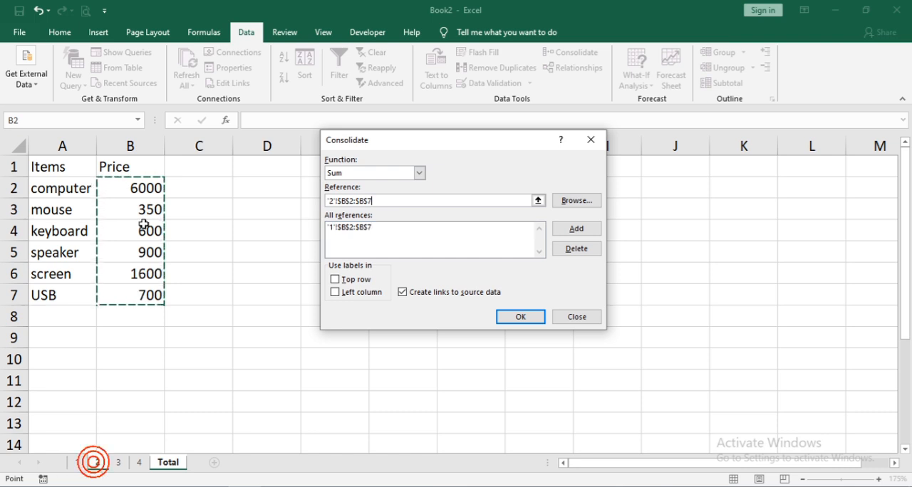
{"action": "left_click", "coordinate": [564, 228]}
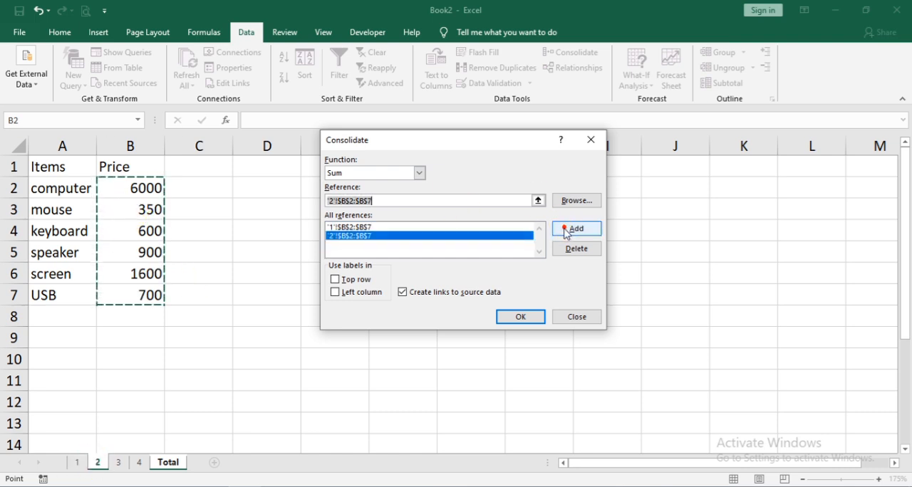
{"action": "left_click", "coordinate": [118, 463]}
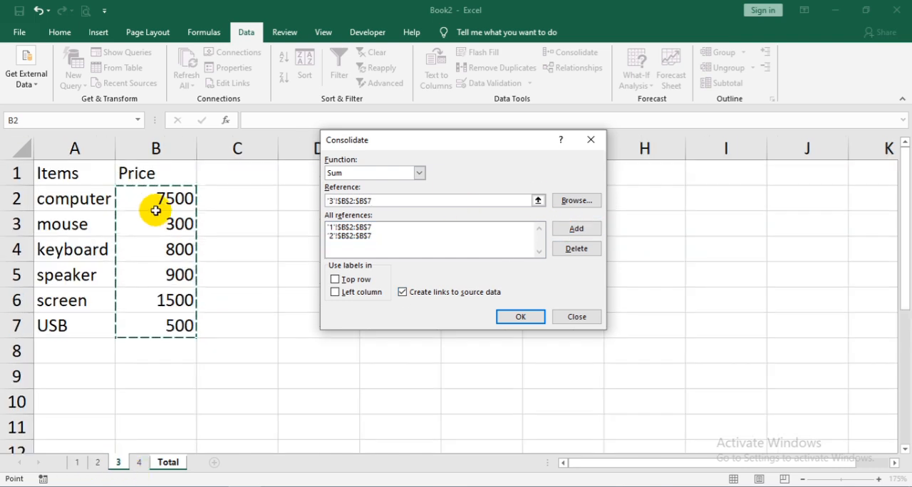
{"action": "left_click", "coordinate": [576, 229]}
{"action": "left_click", "coordinate": [139, 462]}
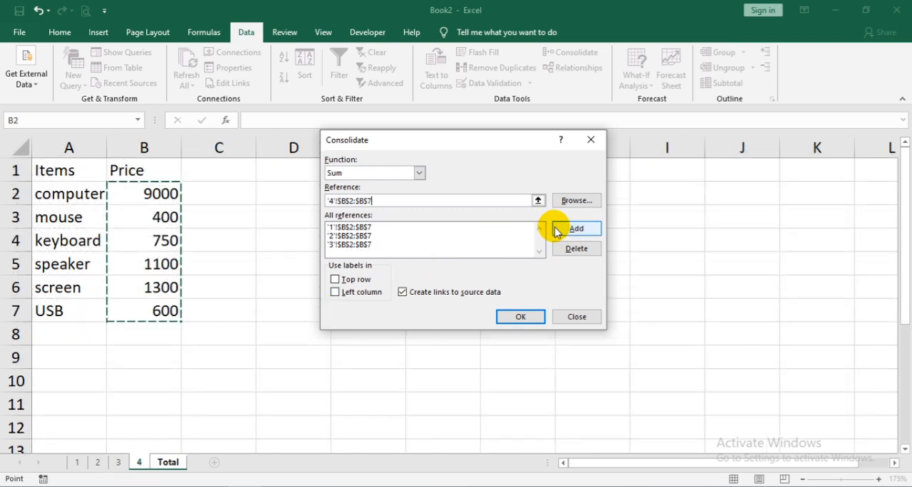
{"action": "left_click", "coordinate": [556, 228]}
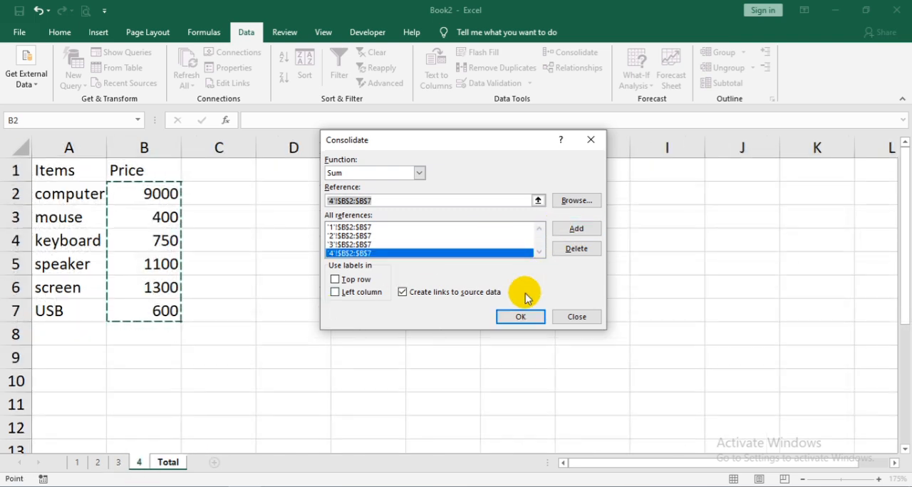
{"action": "left_click", "coordinate": [518, 317]}
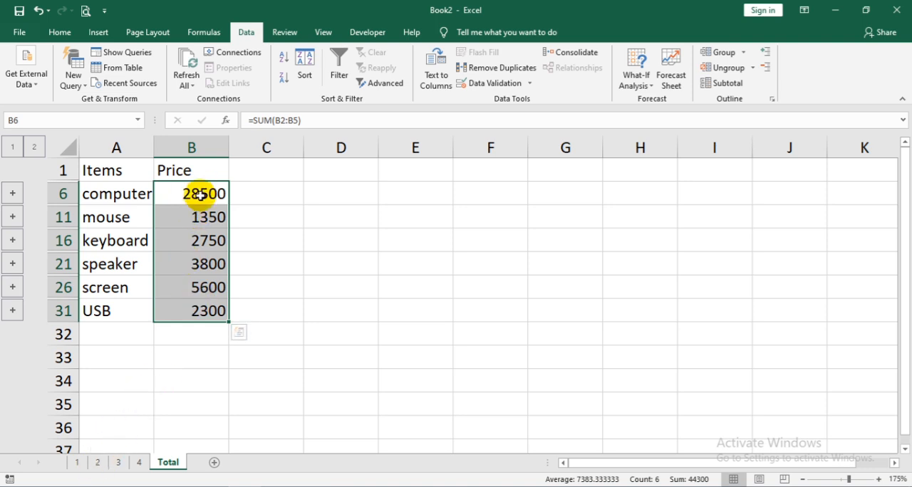
- Review the source prices on sheets 1 to 4 and return to the Total sheet
{"action": "left_click", "coordinate": [139, 462]}
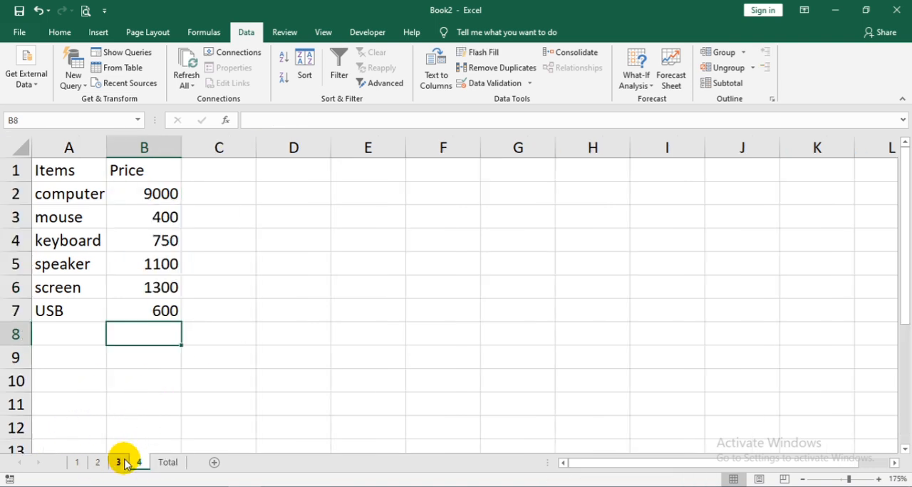
{"action": "left_click", "coordinate": [119, 463]}
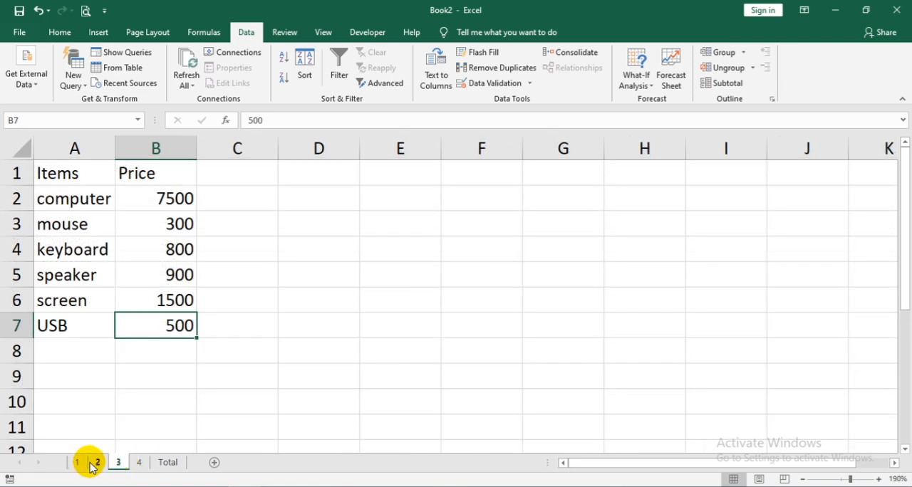
{"action": "left_click", "coordinate": [98, 464]}
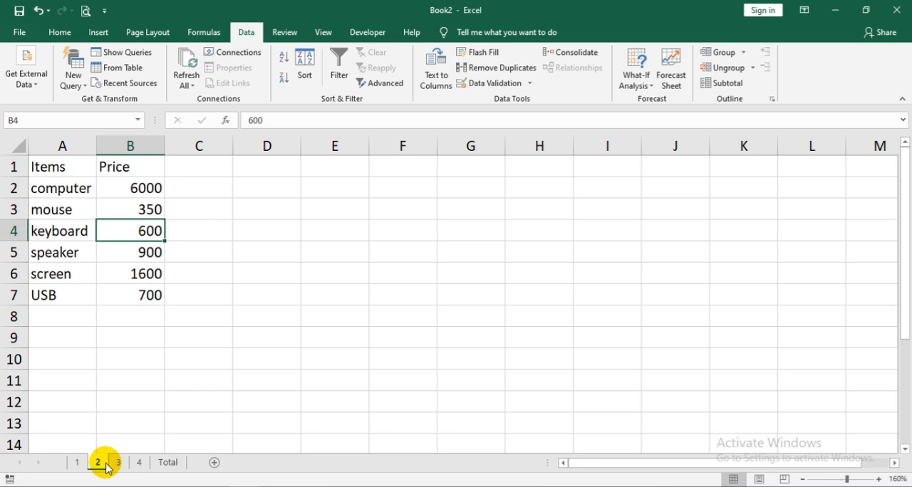
{"action": "left_click", "coordinate": [86, 463]}
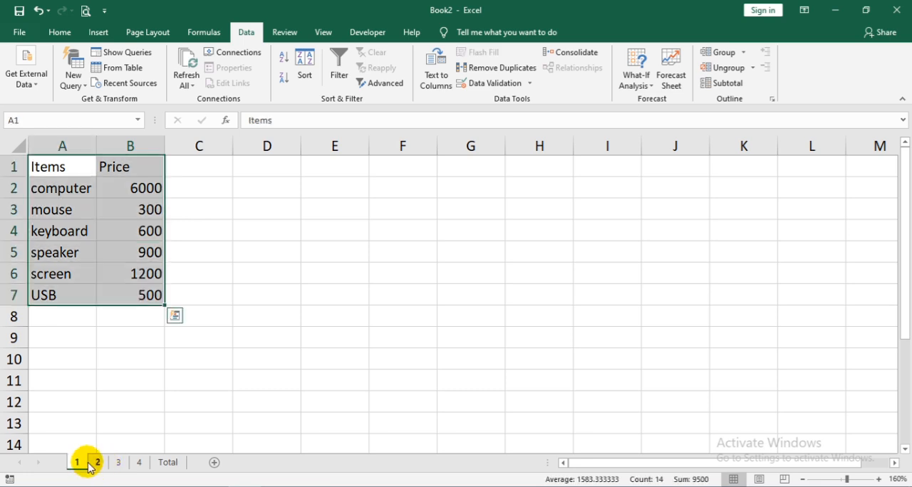
{"action": "left_click", "coordinate": [119, 463]}
{"action": "left_click", "coordinate": [139, 464]}
{"action": "left_click", "coordinate": [169, 463]}
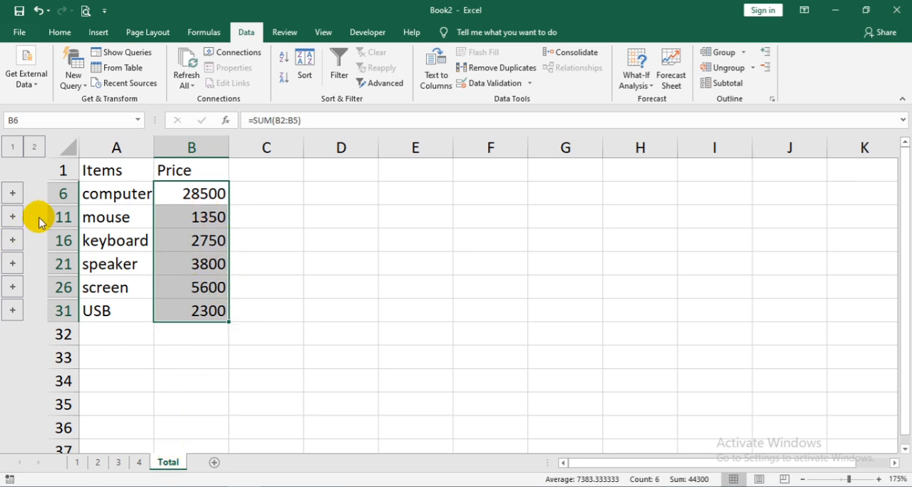
- Expand all outline groups on the Total sheet to examine the linked prices, and collapse them again
{"action": "left_click", "coordinate": [34, 147]}
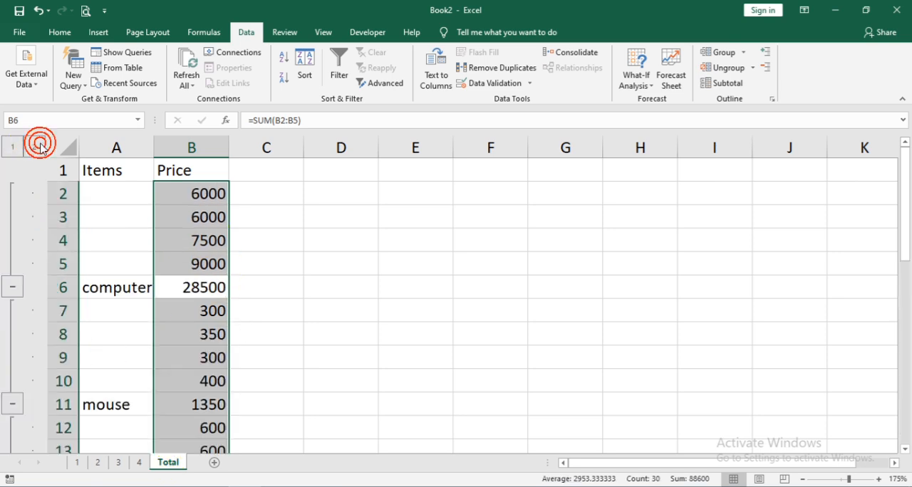
{"action": "scroll", "coordinate": [96, 185], "scroll_direction": "down", "scroll_amount": 2}
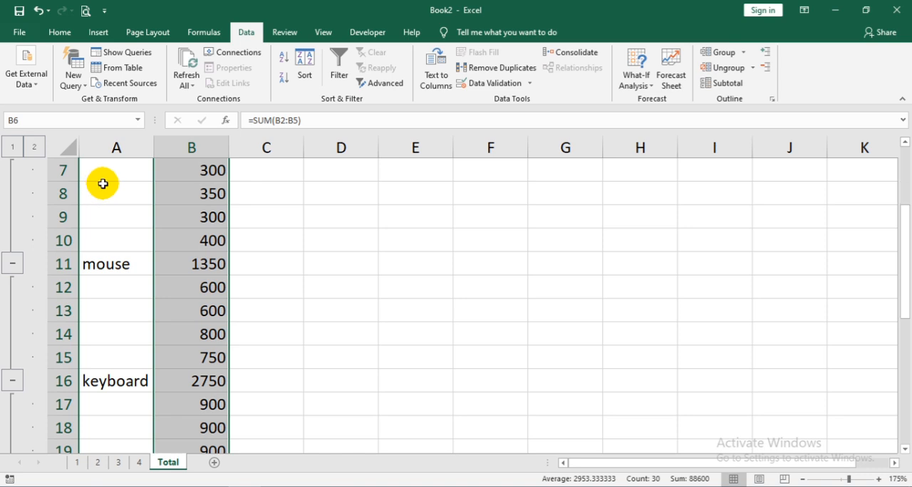
{"action": "scroll", "coordinate": [128, 187], "scroll_direction": "up", "scroll_amount": 2}
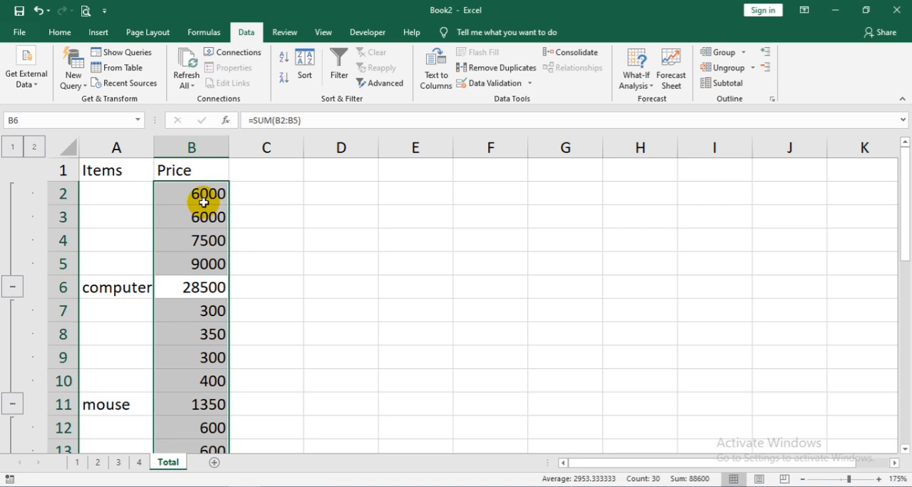
{"action": "scroll", "coordinate": [183, 271], "scroll_direction": "down", "scroll_amount": 8}
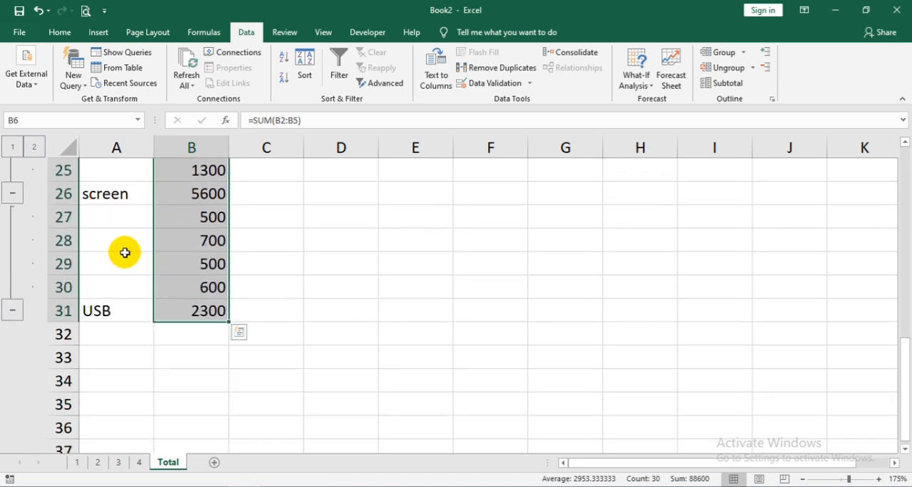
{"action": "left_click", "coordinate": [16, 148]}
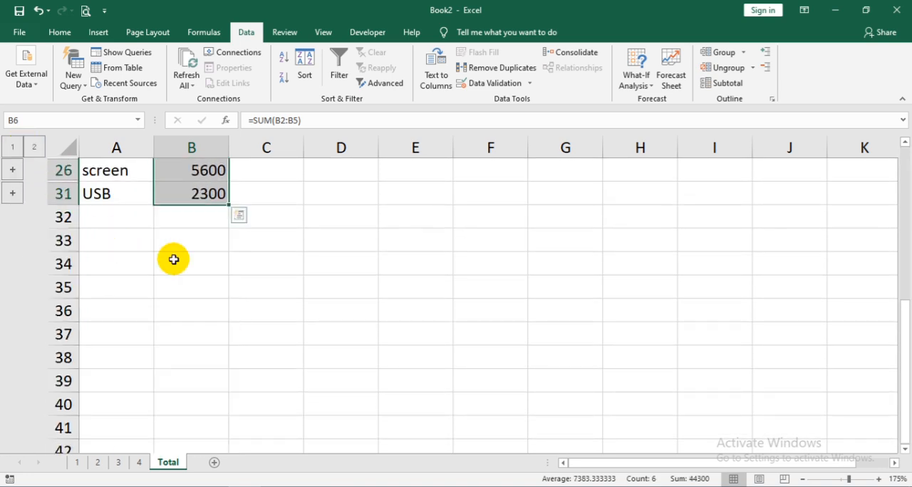
{"action": "scroll", "coordinate": [173, 259], "scroll_direction": "up", "scroll_amount": 2}
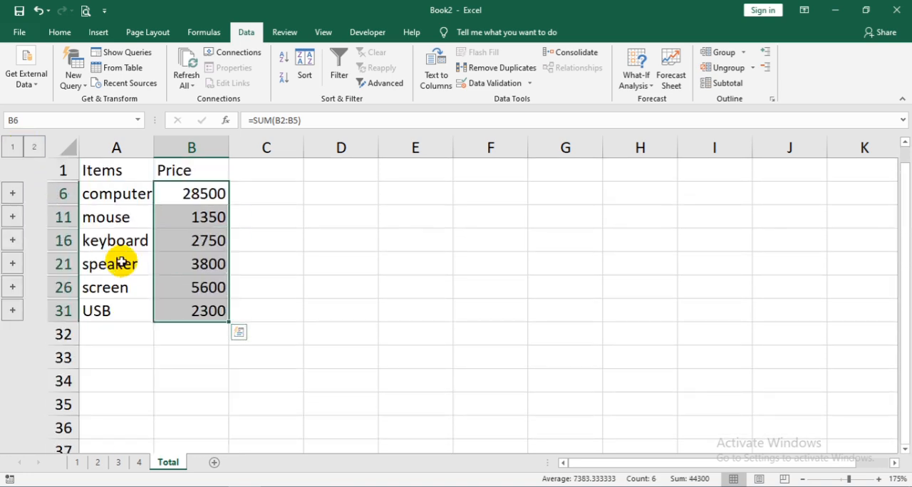
- Inspect the detail rows of the computer and mouse groups one at a time, collapsing each again
{"action": "left_click", "coordinate": [13, 194]}
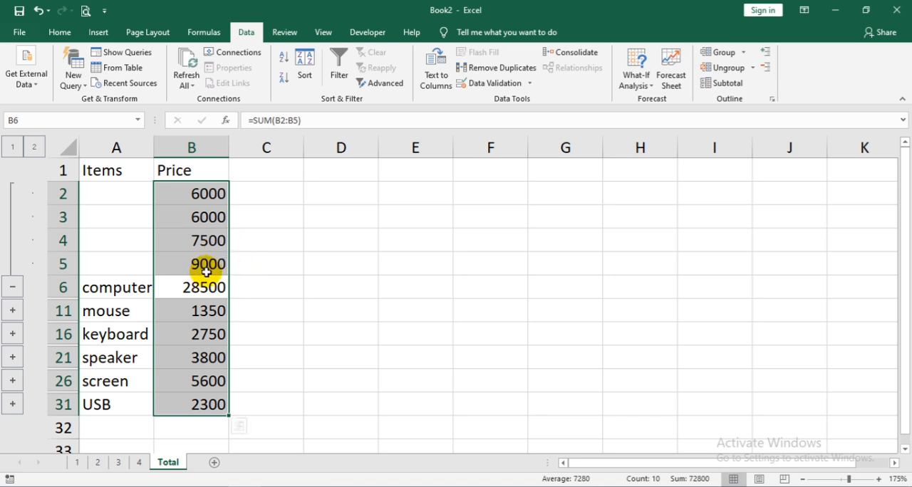
{"action": "left_click", "coordinate": [12, 286]}
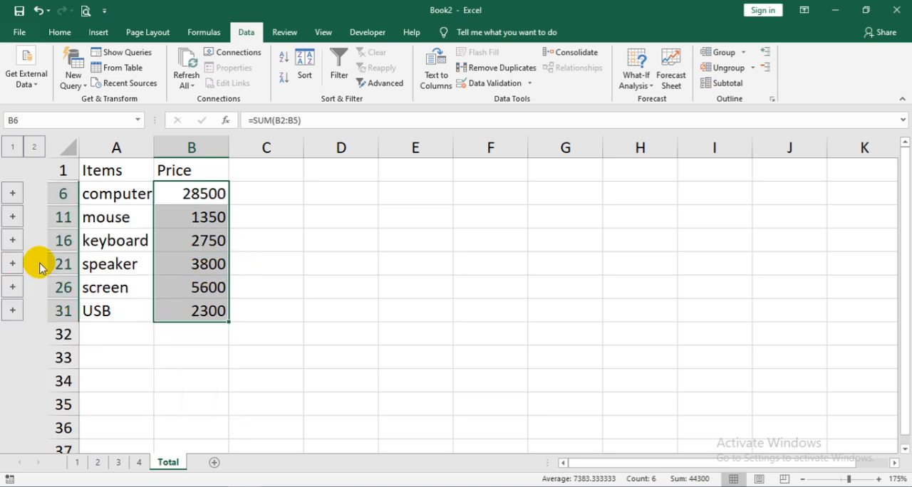
{"action": "left_click", "coordinate": [12, 217]}
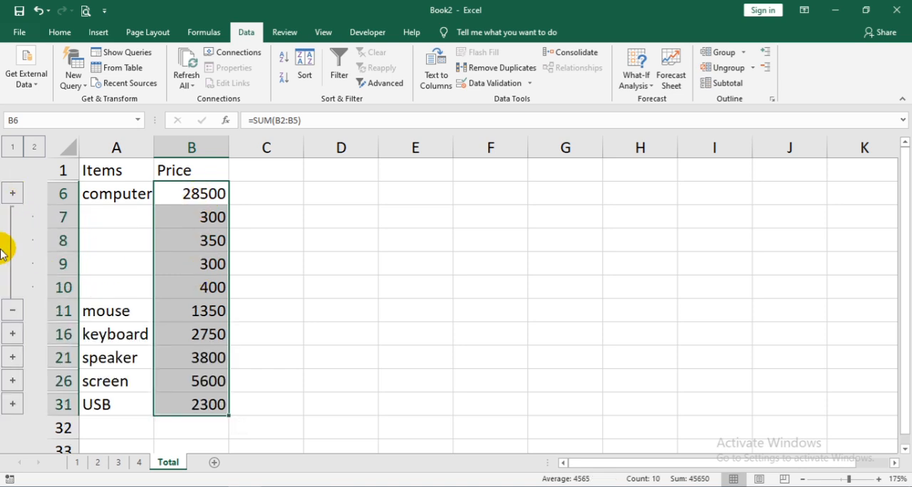
{"action": "left_click", "coordinate": [12, 312]}
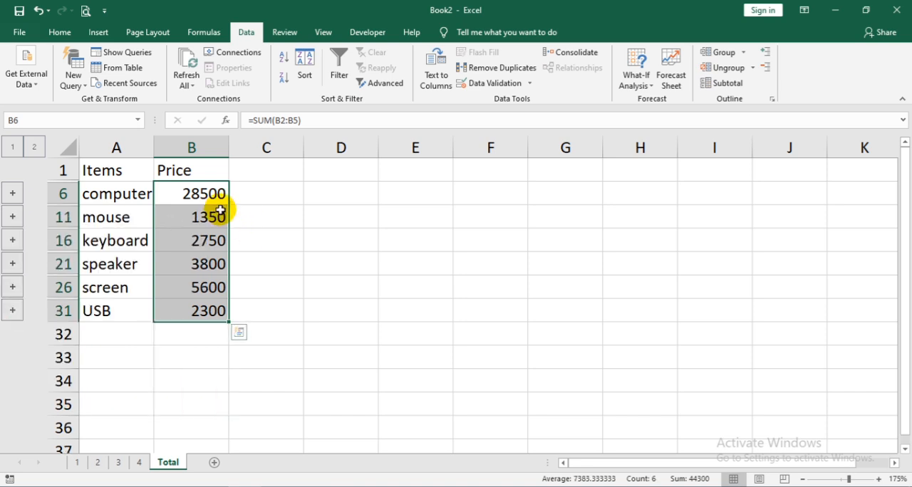